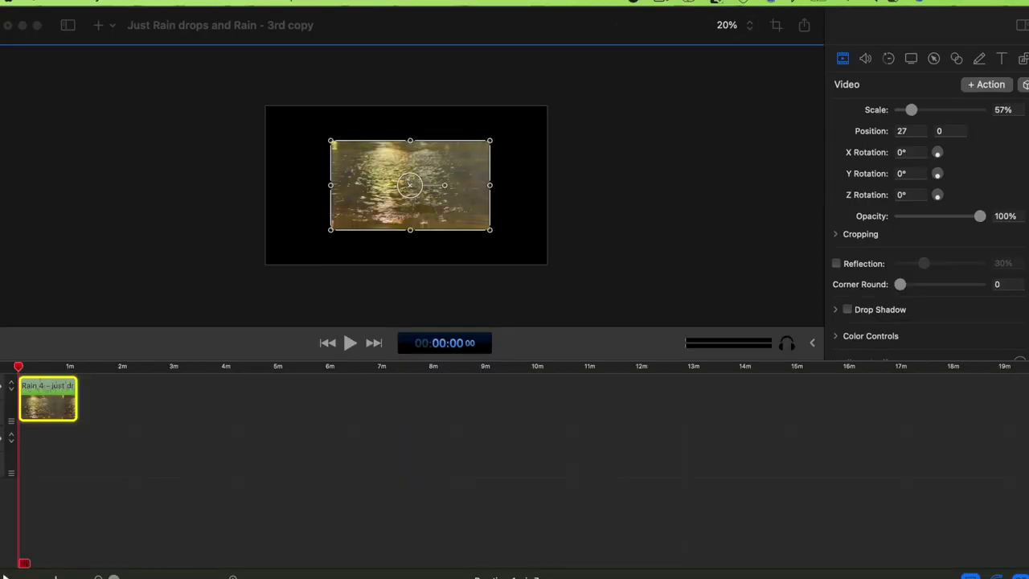
Bring the 3rd copy rain project forward, inspect the clip at 57% scale, then deselect it
{"action": "left_click", "coordinate": [404, 38]}
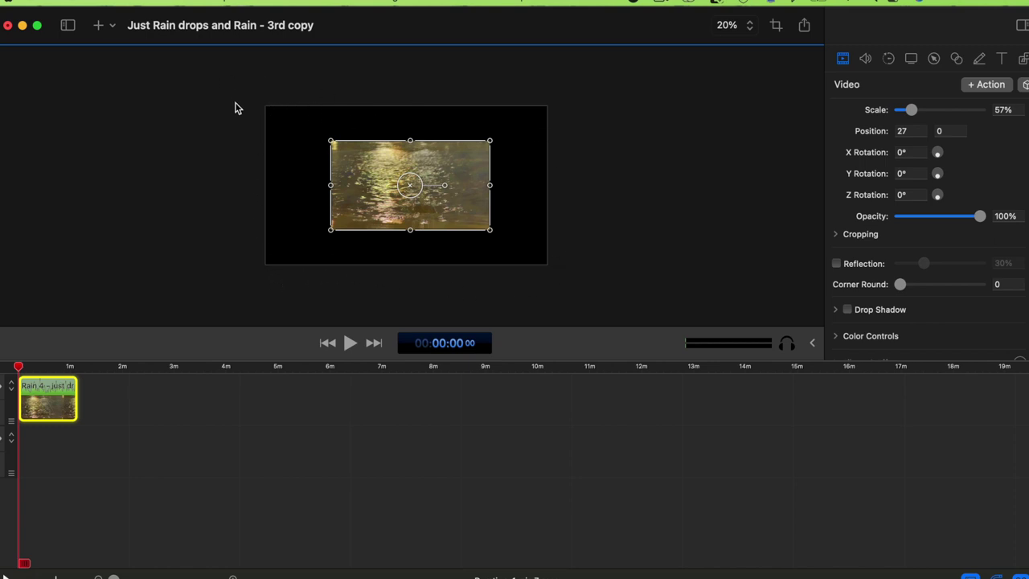
{"action": "left_click", "coordinate": [364, 200]}
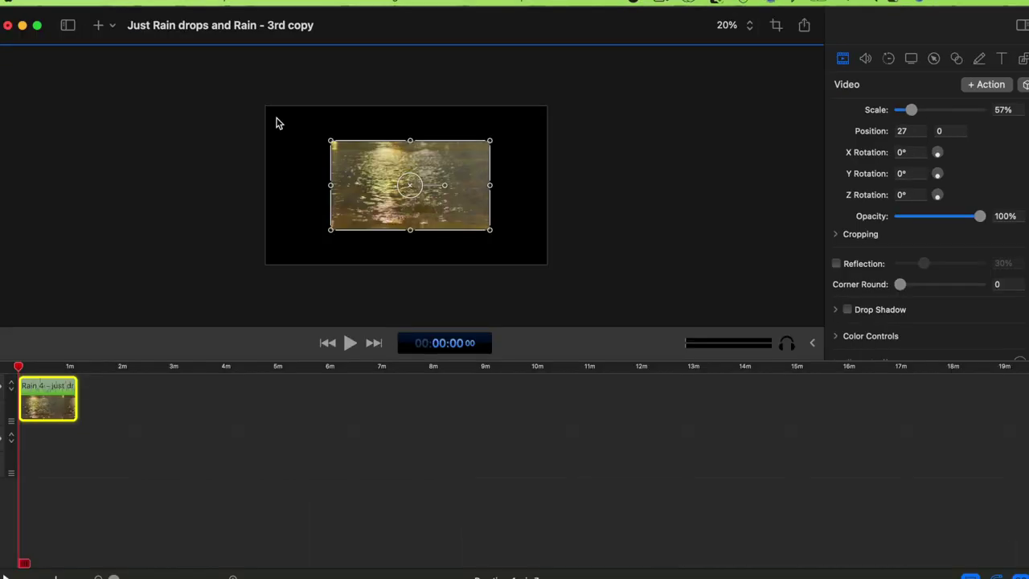
{"action": "left_click", "coordinate": [74, 157]}
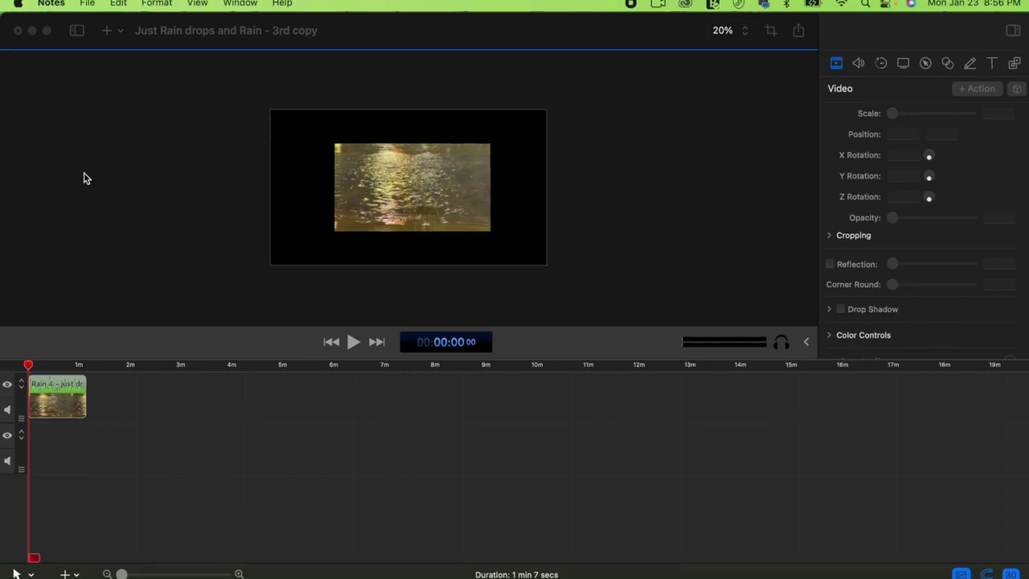
{"action": "left_click", "coordinate": [131, 87]}
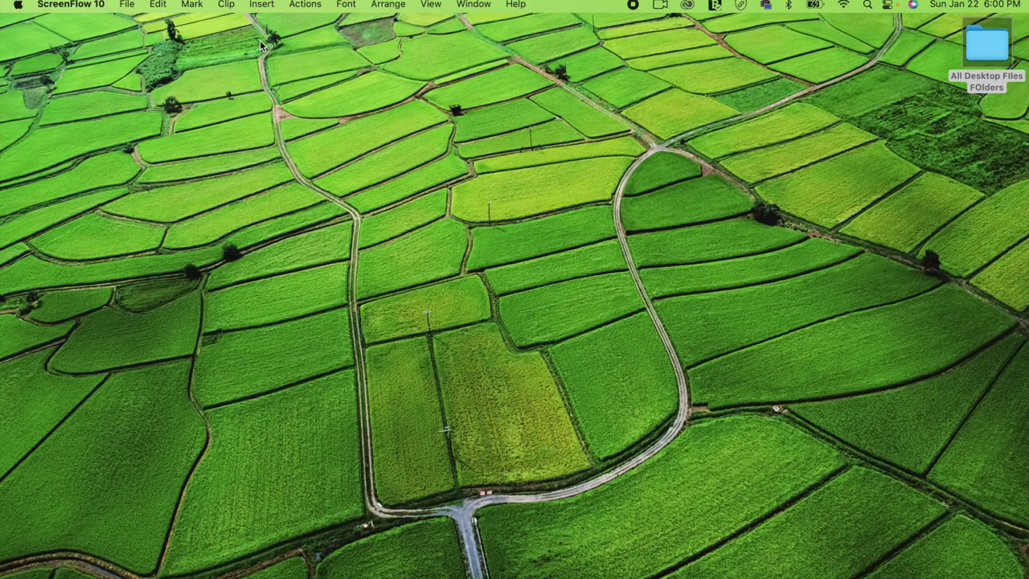
Start a new document using the 1080p HD preset, 1920×1080 at 30 fps
{"action": "left_click", "coordinate": [125, 6]}
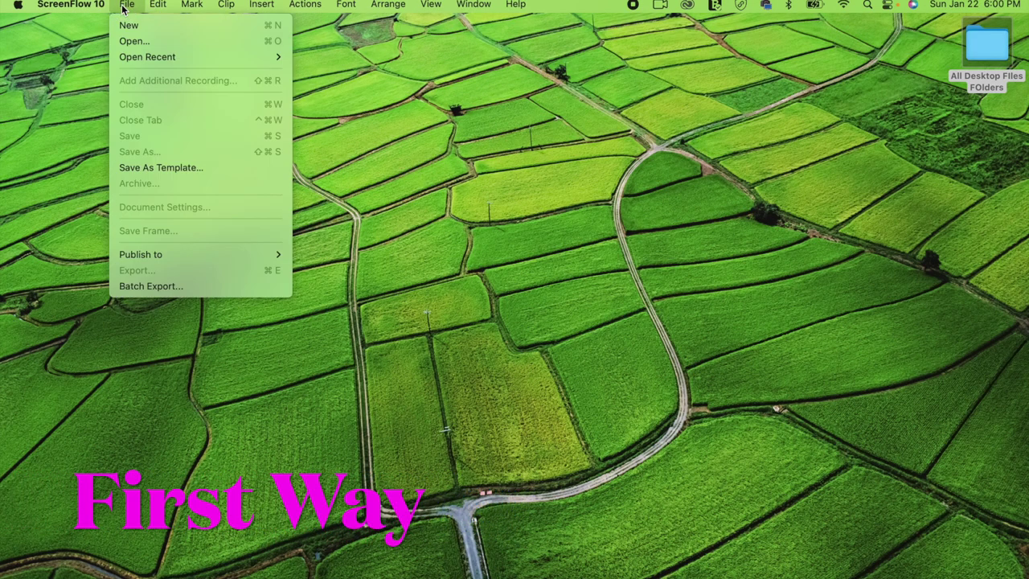
{"action": "left_click", "coordinate": [131, 26]}
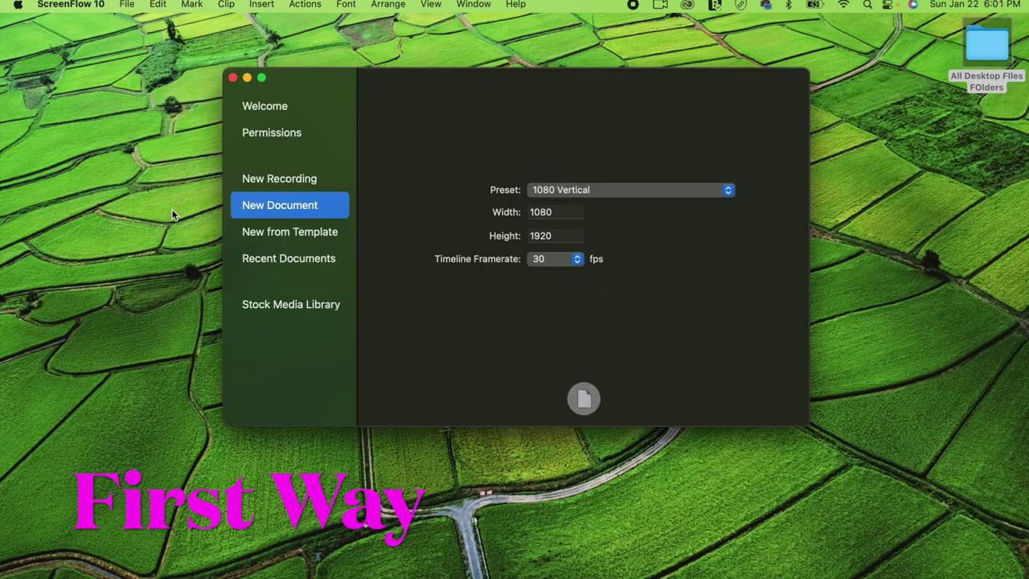
{"action": "left_click", "coordinate": [696, 193]}
{"action": "left_click", "coordinate": [700, 198]}
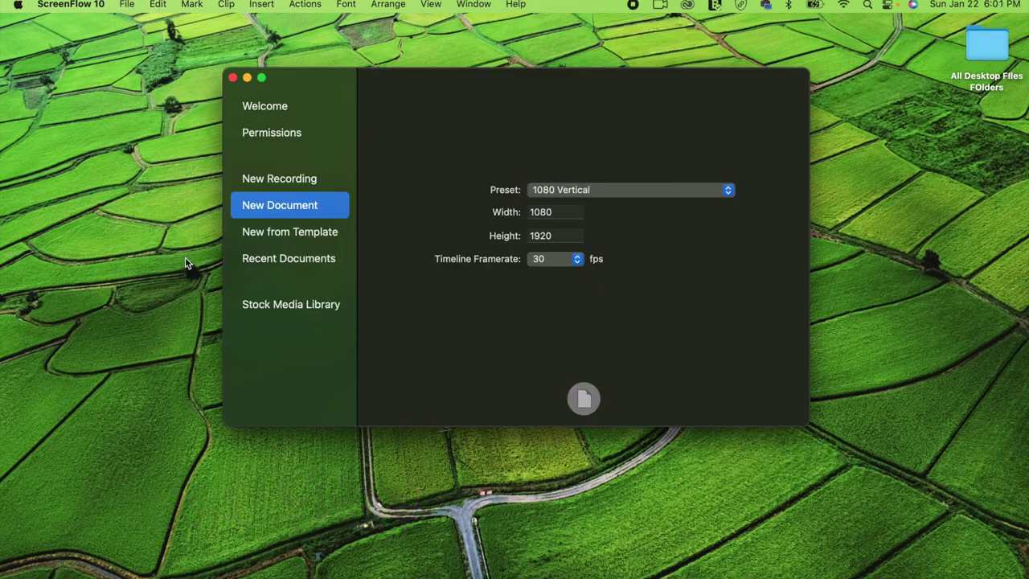
{"action": "left_click", "coordinate": [694, 200]}
{"action": "scroll", "coordinate": [613, 54], "scroll_direction": "up", "scroll_amount": 3}
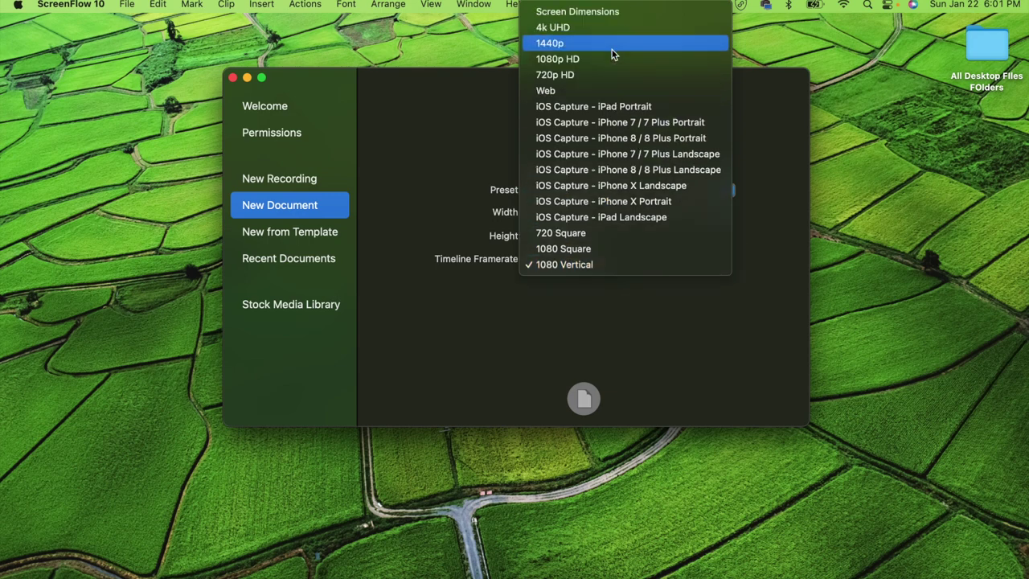
{"action": "left_click", "coordinate": [605, 60]}
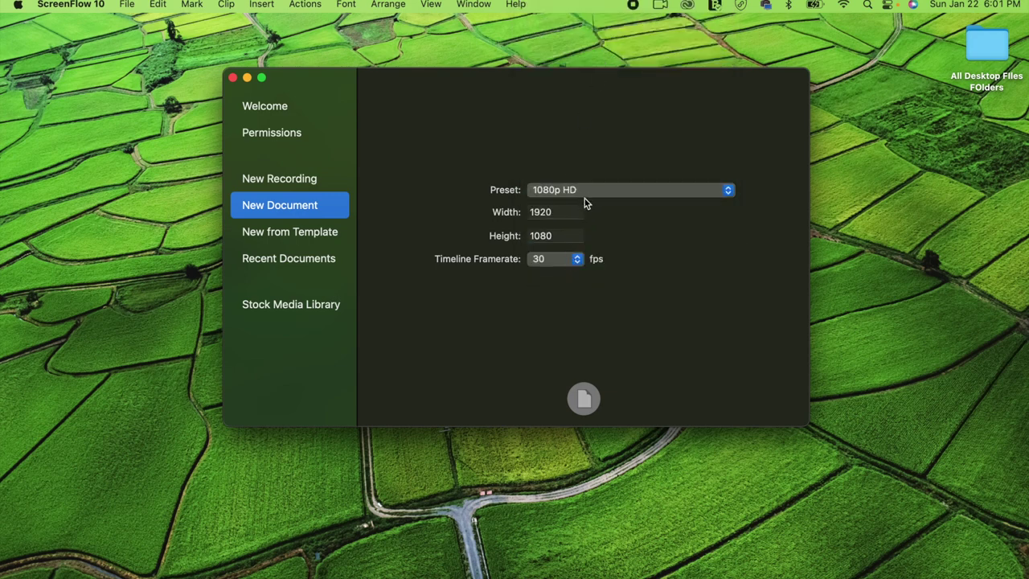
{"action": "left_click", "coordinate": [560, 209]}
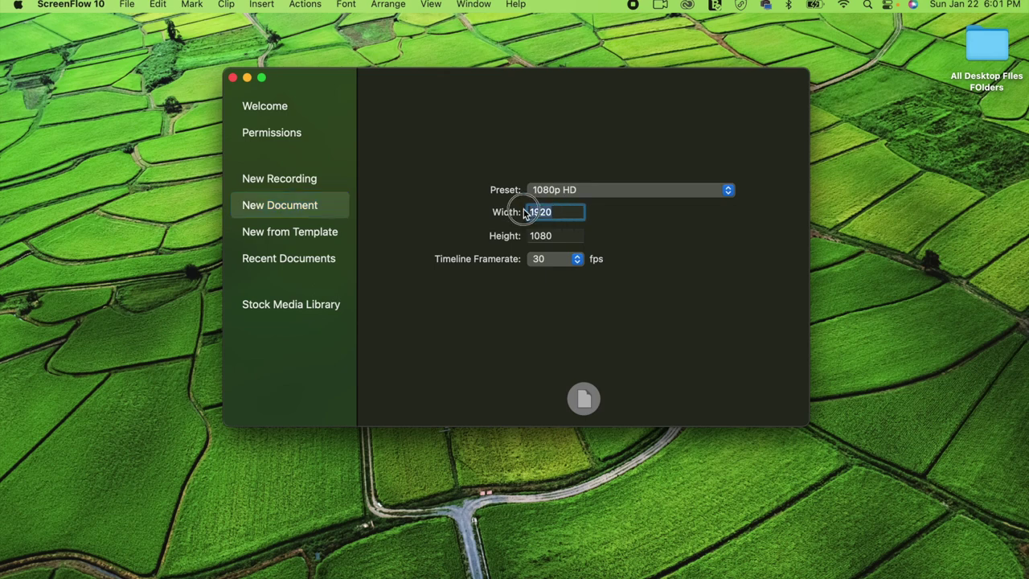
{"action": "left_click", "coordinate": [559, 235]}
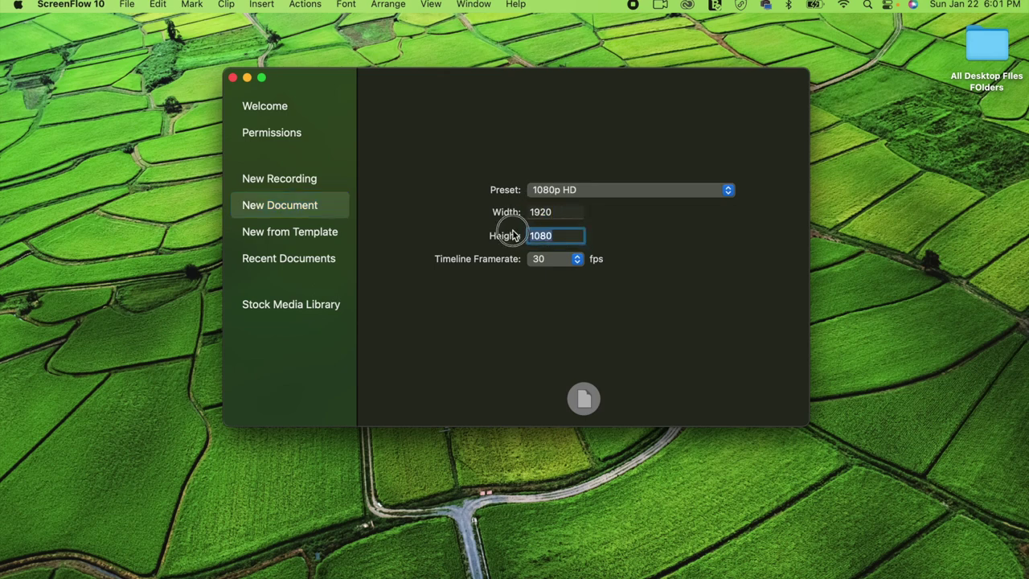
{"action": "left_click", "coordinate": [579, 266]}
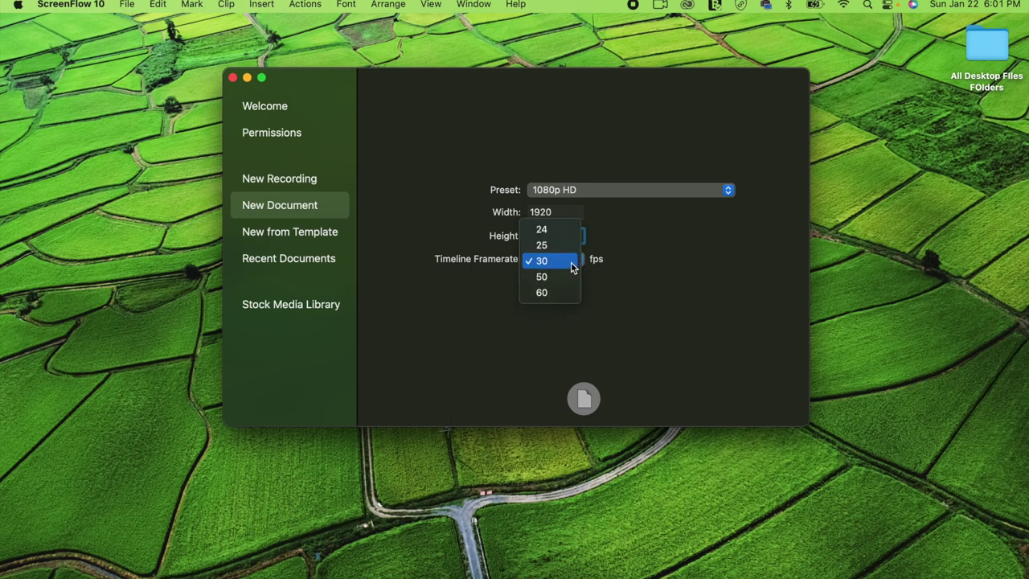
{"action": "left_click", "coordinate": [571, 263]}
{"action": "left_click", "coordinate": [585, 399]}
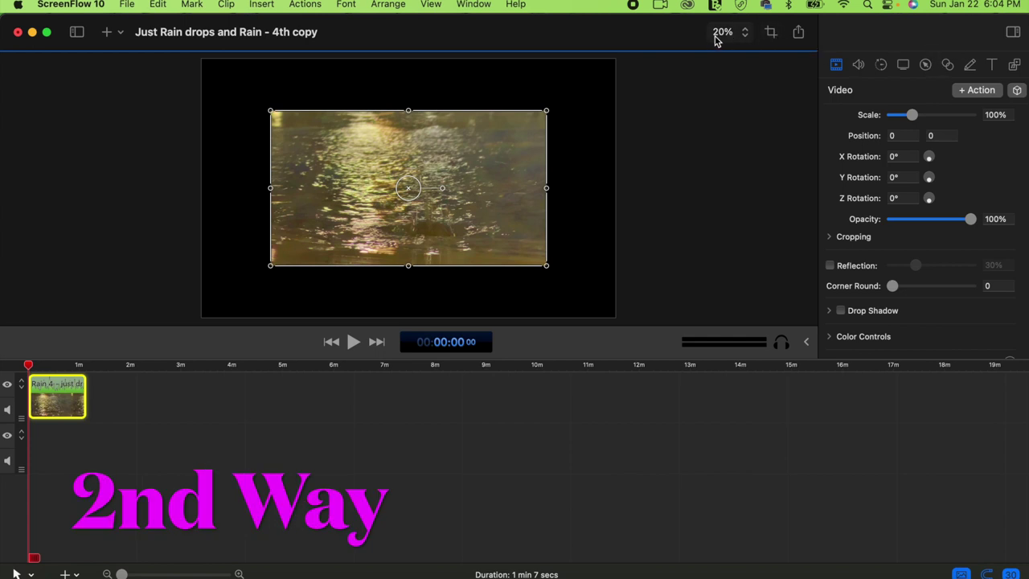
{"action": "left_click", "coordinate": [770, 33]}
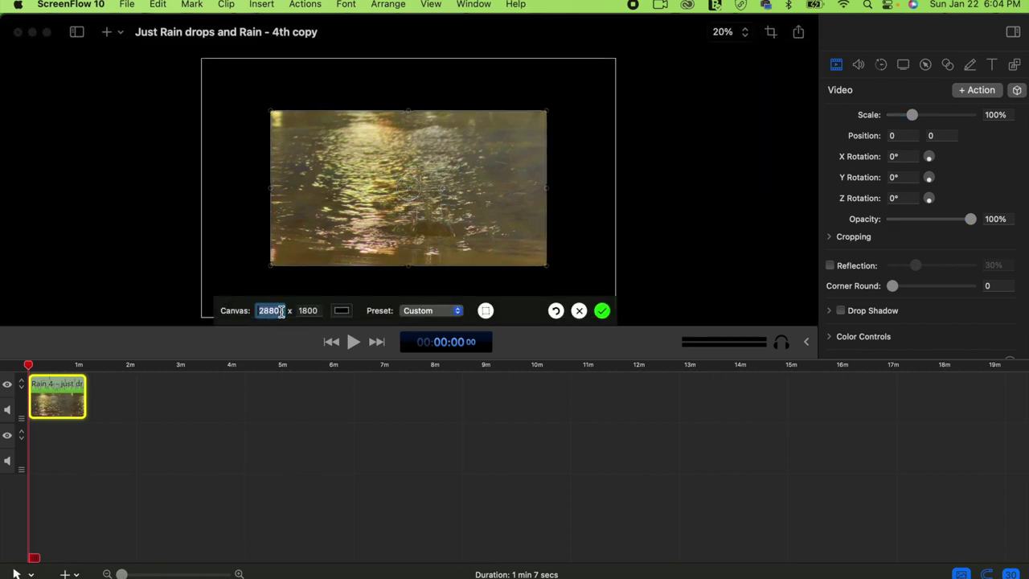
{"action": "left_click", "coordinate": [308, 311]}
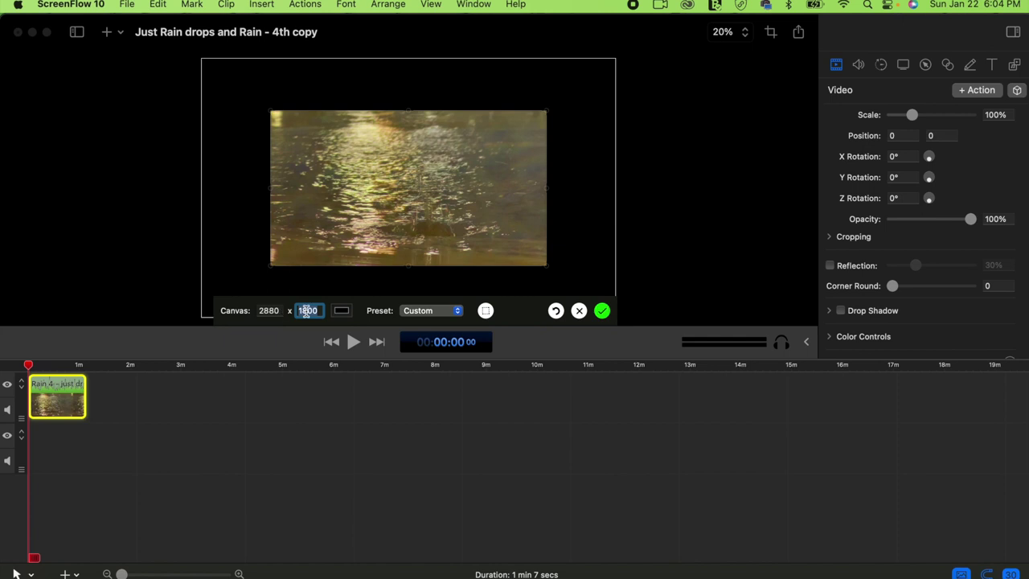
{"action": "left_click", "coordinate": [716, 239]}
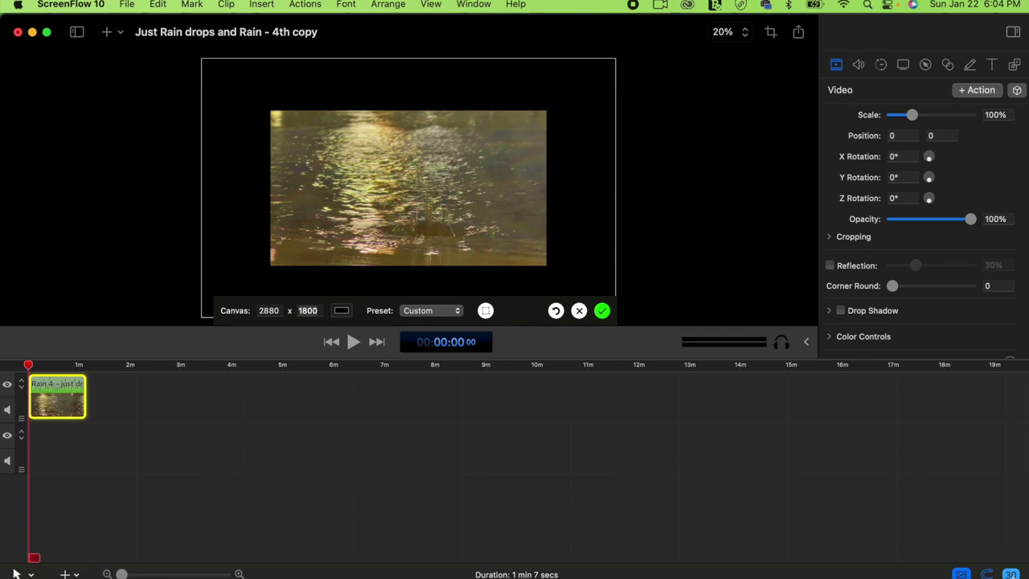
{"action": "left_click", "coordinate": [1011, 574]}
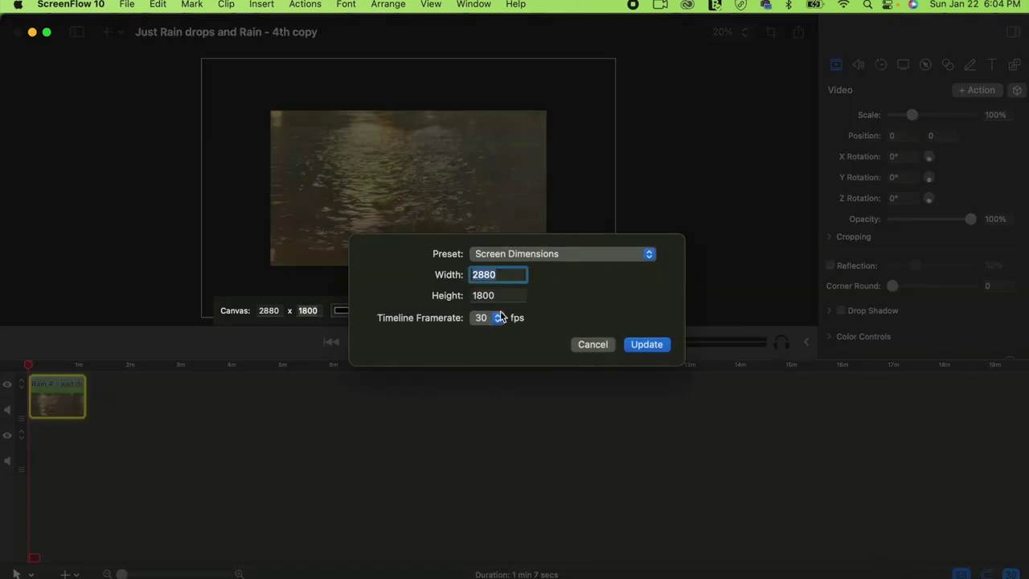
{"action": "left_click", "coordinate": [648, 255]}
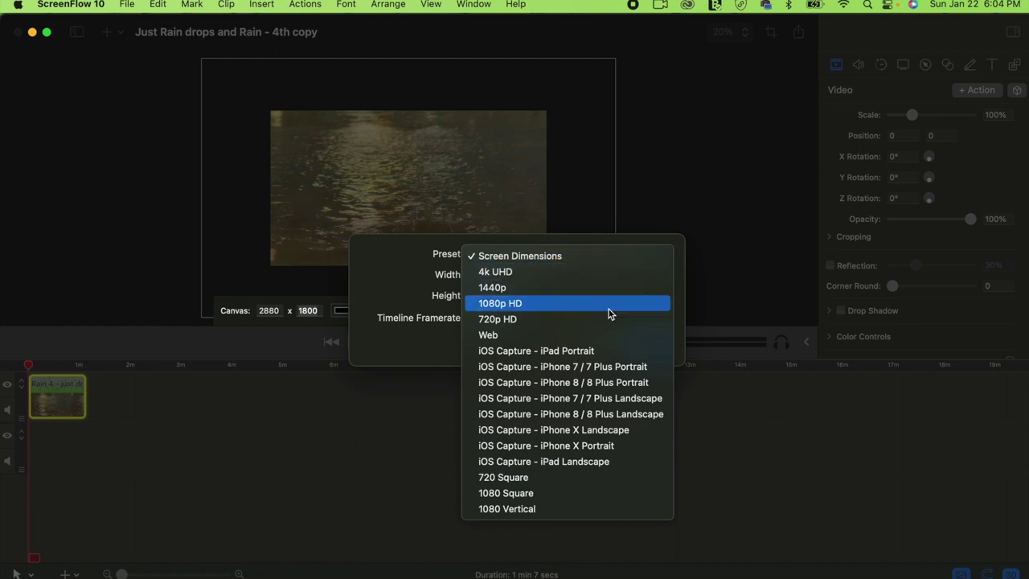
{"action": "left_click", "coordinate": [856, 433]}
{"action": "left_click", "coordinate": [604, 354]}
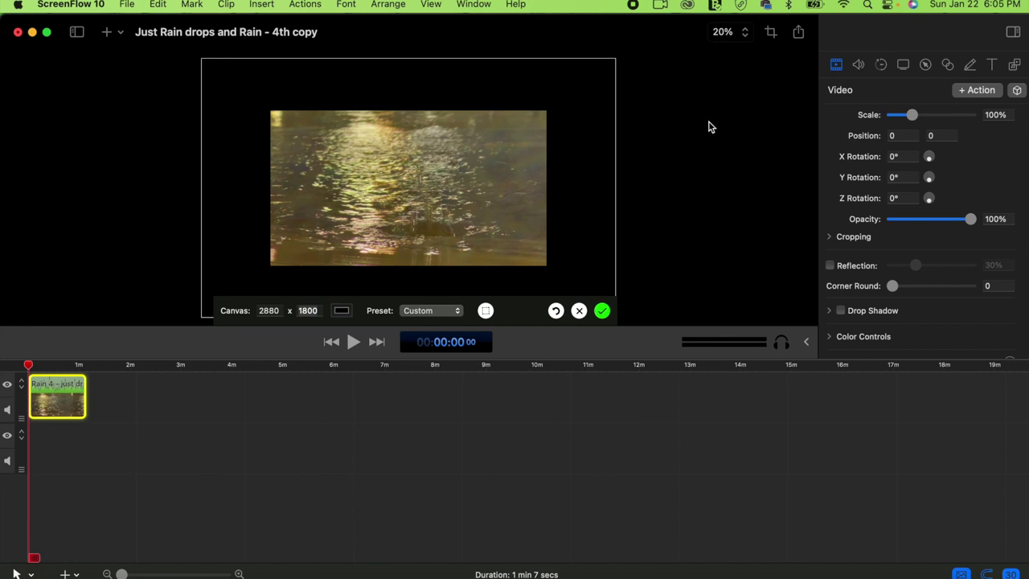
{"action": "left_click", "coordinate": [770, 32]}
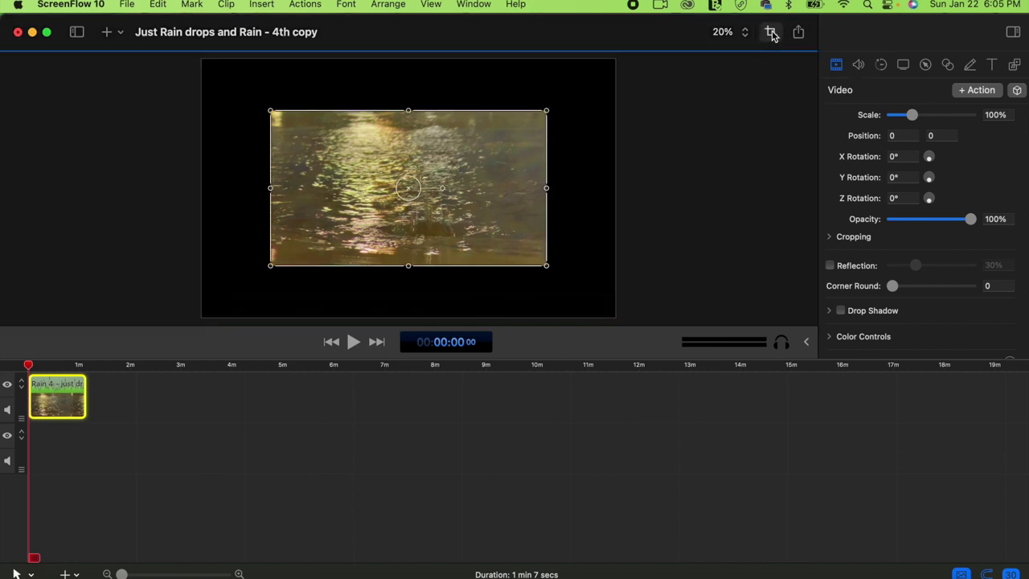
{"action": "left_click", "coordinate": [769, 32]}
{"action": "left_click", "coordinate": [771, 34]}
{"action": "left_click", "coordinate": [771, 35]}
{"action": "left_click", "coordinate": [771, 34]}
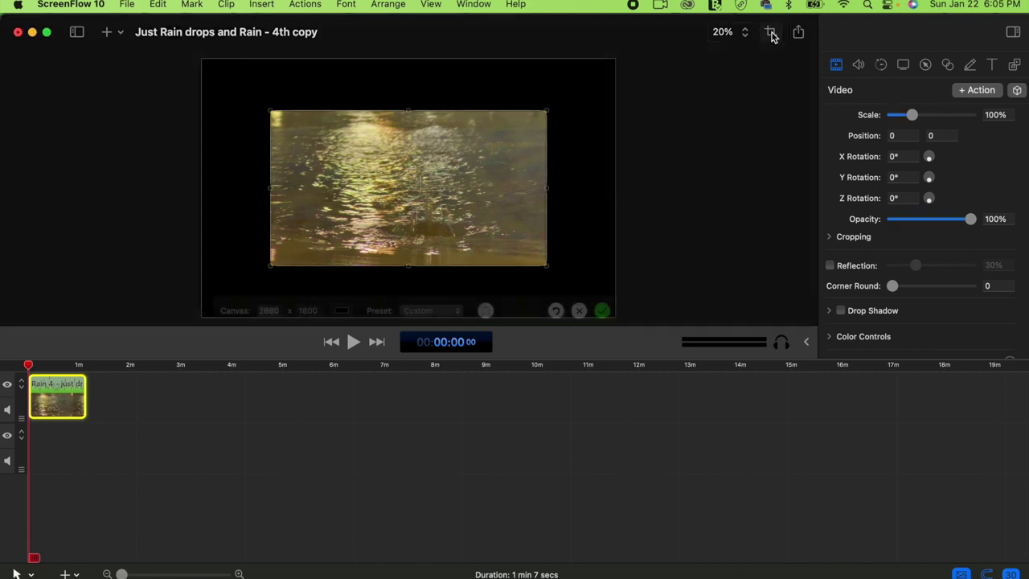
{"action": "left_click", "coordinate": [624, 312]}
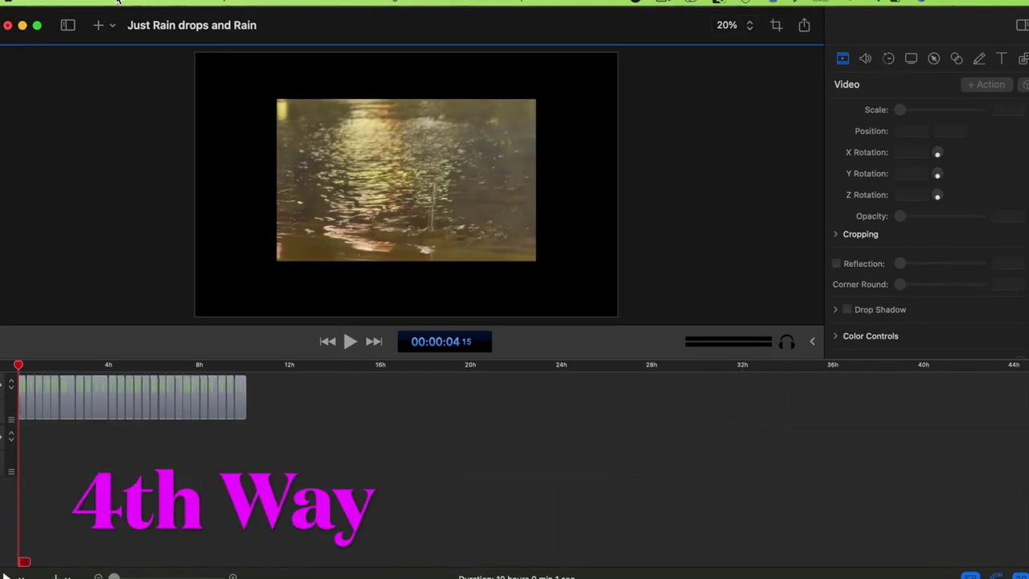
Update Document Settings to the 1080p HD preset, 1920×1080, keeping 30 fps
{"action": "left_click", "coordinate": [117, 2]}
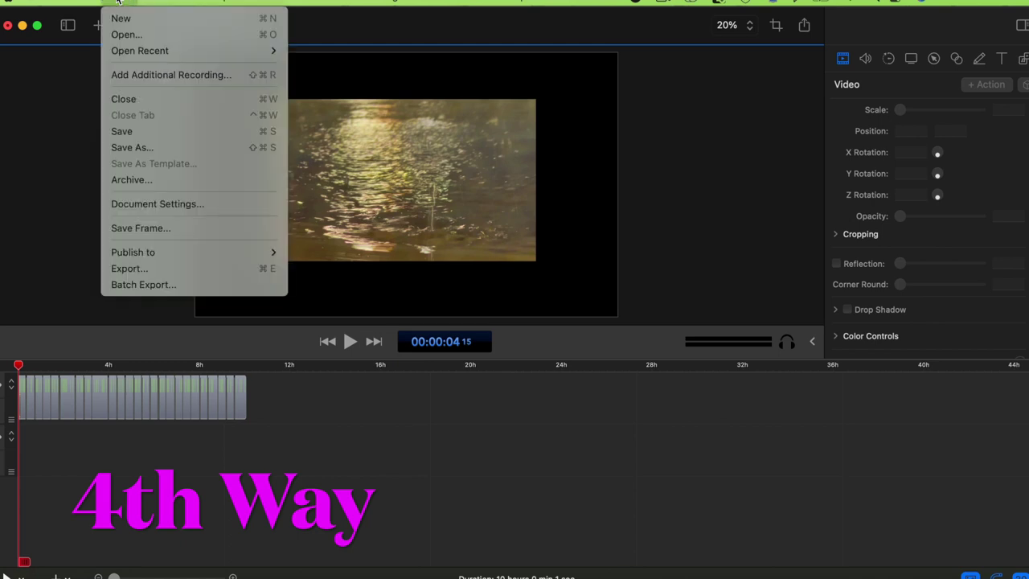
{"action": "left_click", "coordinate": [142, 206]}
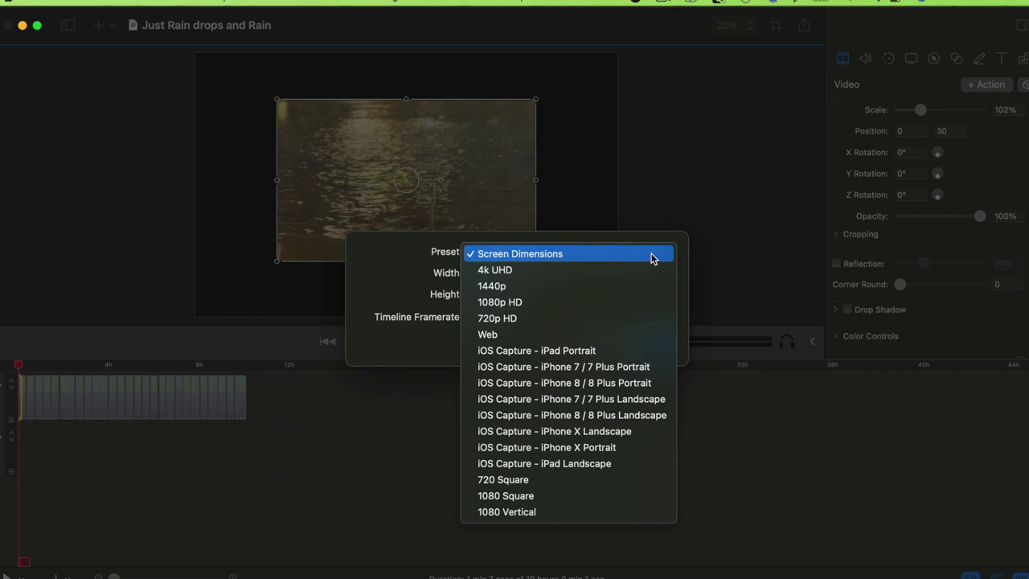
{"action": "left_click", "coordinate": [571, 302]}
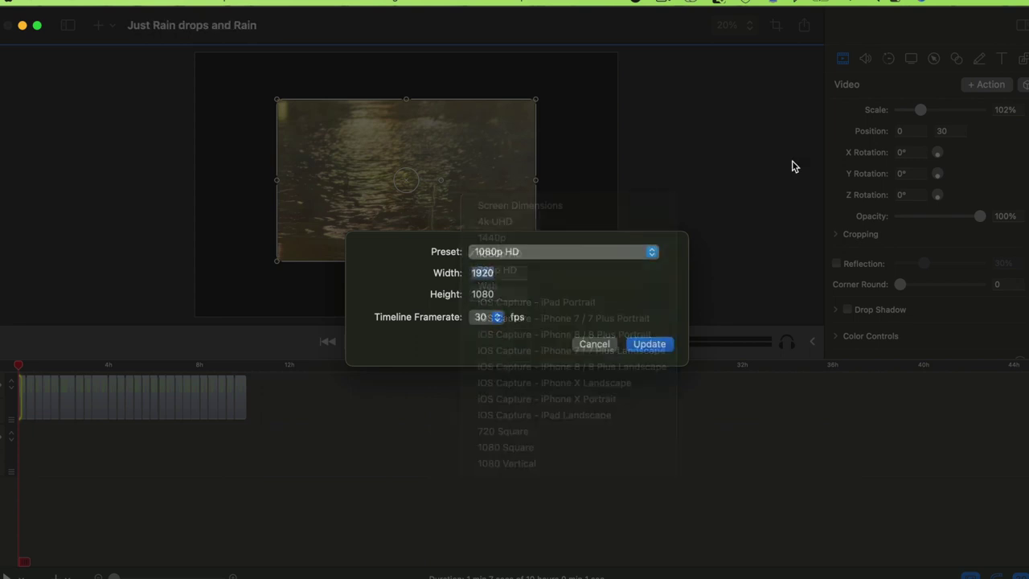
{"action": "left_click", "coordinate": [652, 254]}
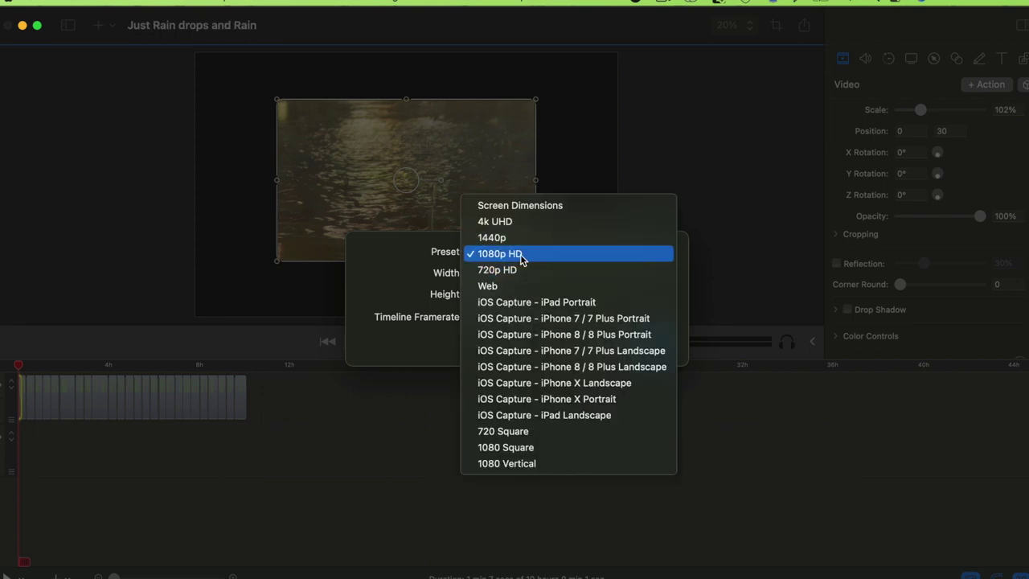
{"action": "left_click", "coordinate": [719, 175]}
{"action": "left_click", "coordinate": [506, 276]}
{"action": "left_click_drag", "start_coordinate": [505, 274], "coordinate": [437, 294]}
{"action": "left_click", "coordinate": [498, 295]}
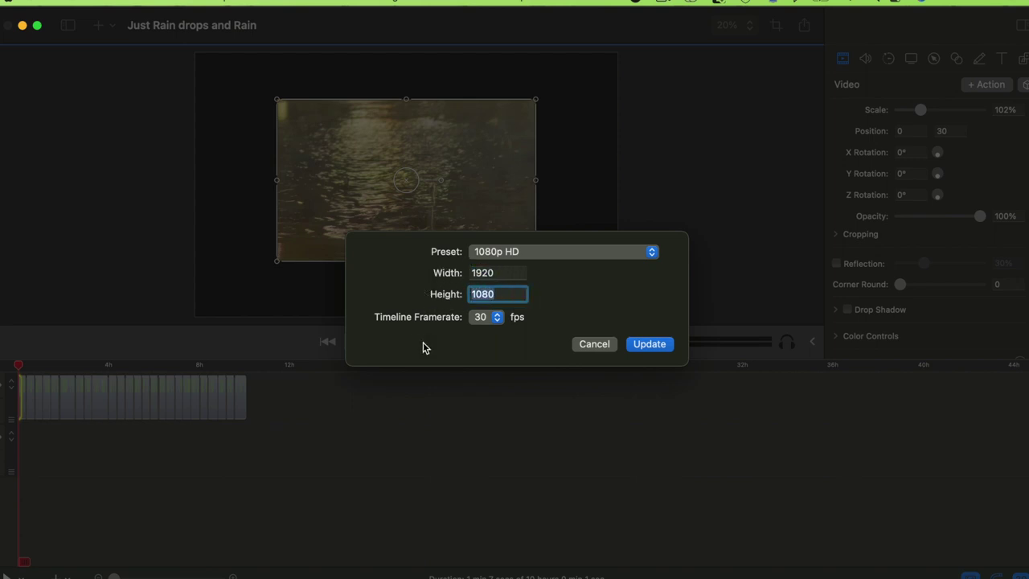
{"action": "left_click", "coordinate": [499, 323]}
{"action": "left_click", "coordinate": [657, 295]}
{"action": "left_click", "coordinate": [651, 344]}
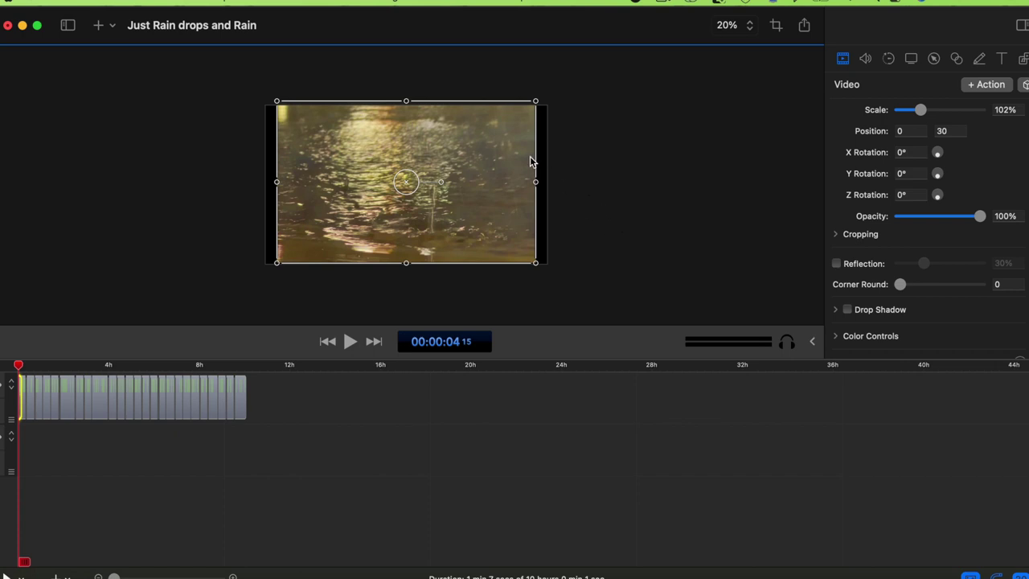
Drag the rain clip's edges outward, then apply Scale to Fit
{"action": "left_click_drag", "start_coordinate": [535, 182], "coordinate": [541, 184]}
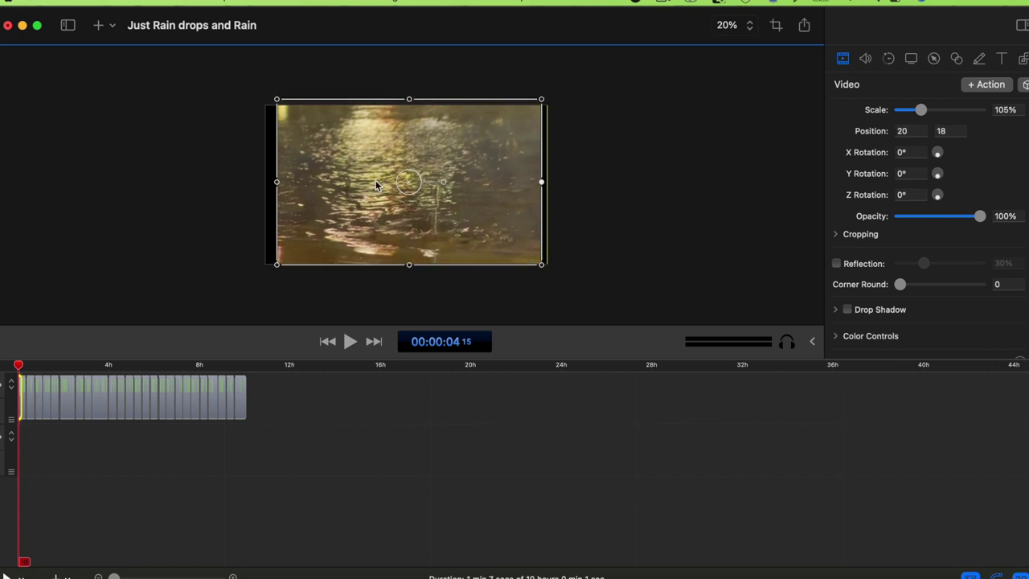
{"action": "left_click_drag", "start_coordinate": [277, 184], "coordinate": [265, 181]}
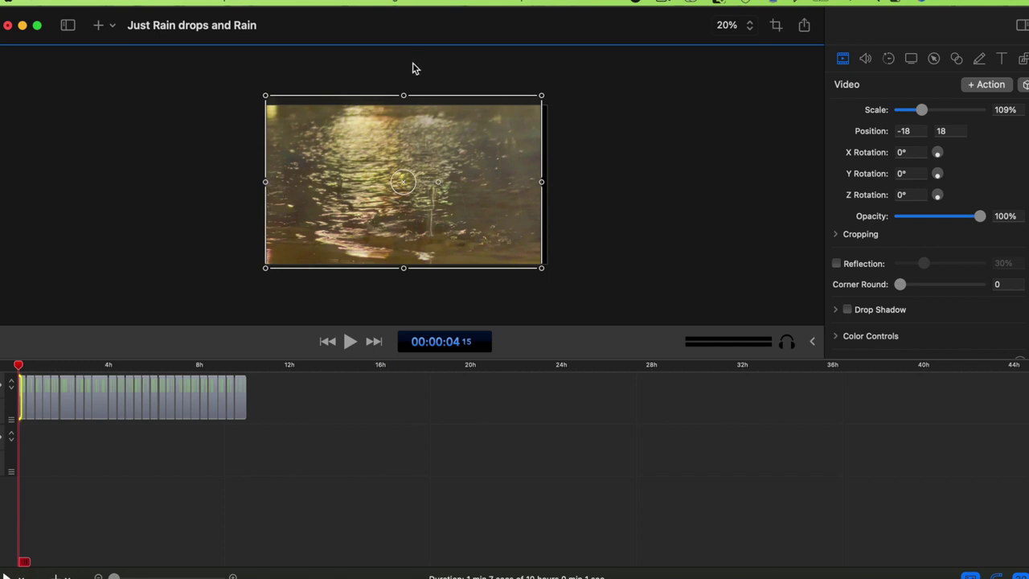
{"action": "right_click", "coordinate": [409, 129]}
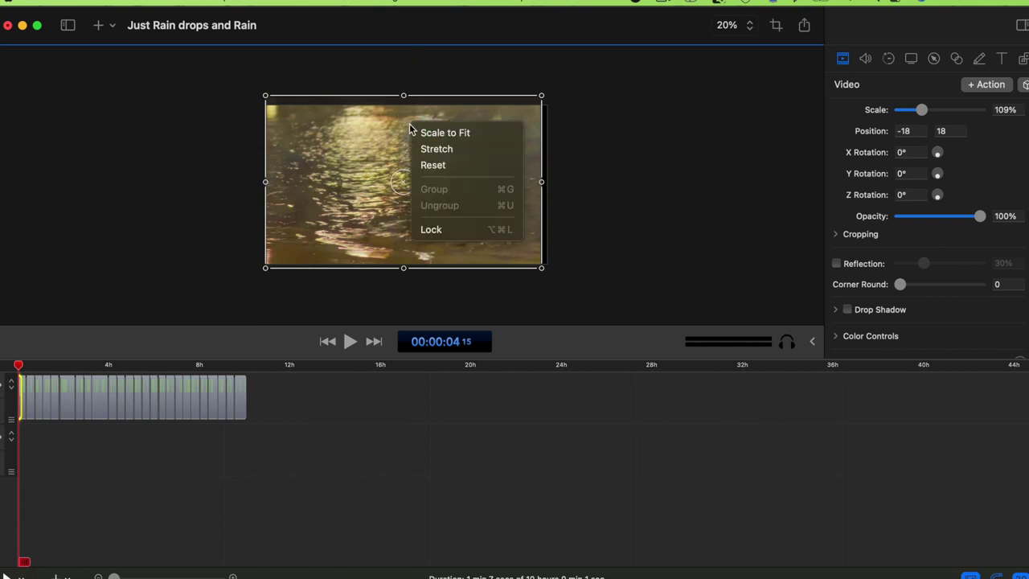
{"action": "left_click", "coordinate": [446, 135]}
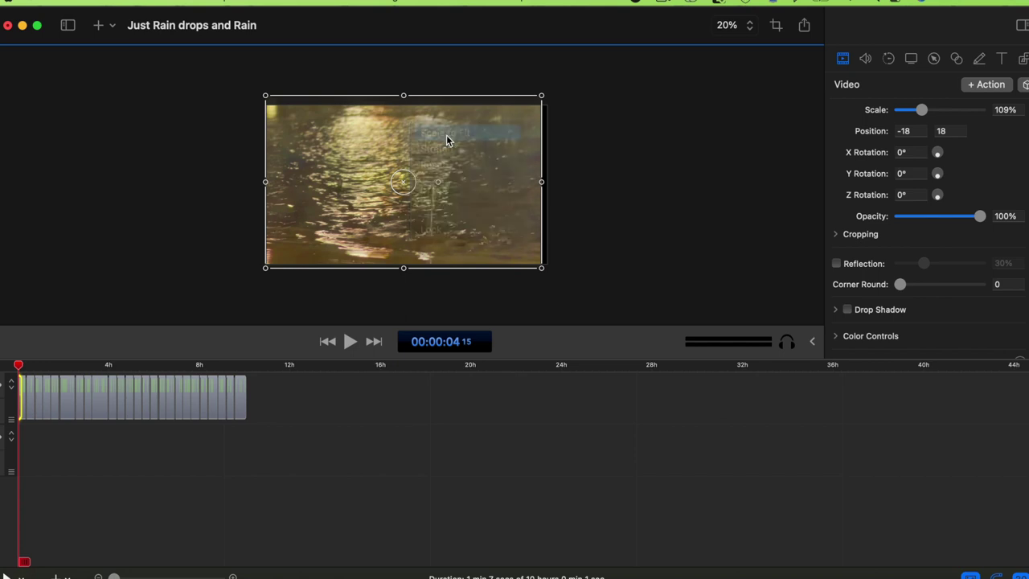
{"action": "left_click", "coordinate": [615, 151]}
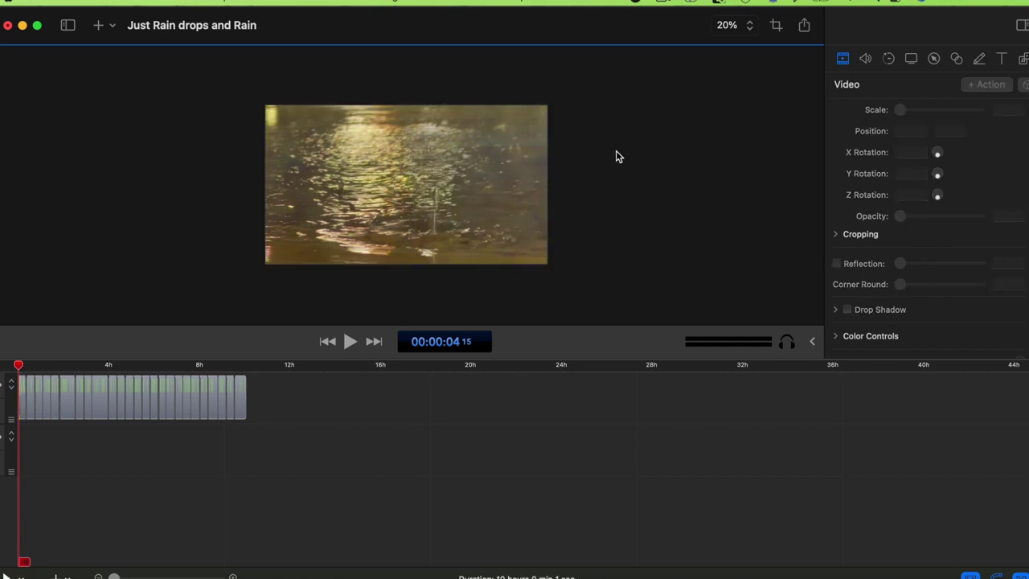
Try Stretch, go back to Scale to Fit at 100%, and save the document
{"action": "right_click", "coordinate": [385, 187]}
{"action": "left_click", "coordinate": [409, 211]}
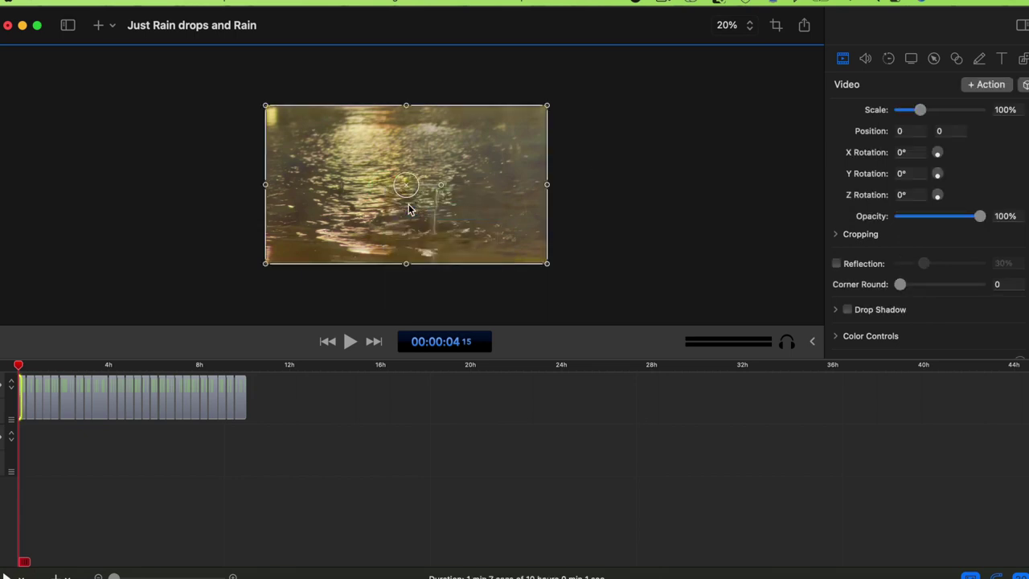
{"action": "right_click", "coordinate": [406, 183]}
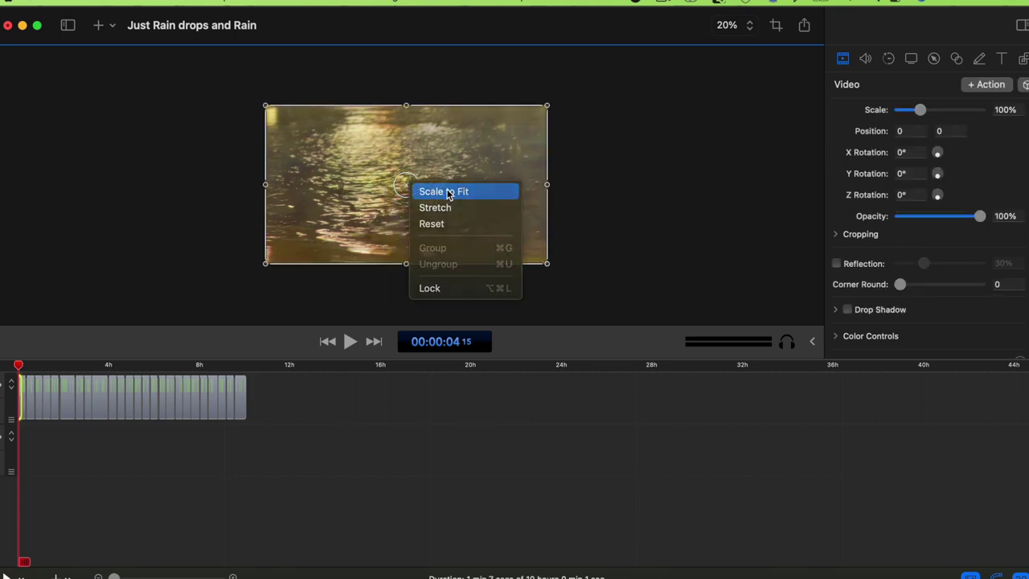
{"action": "left_click", "coordinate": [448, 193]}
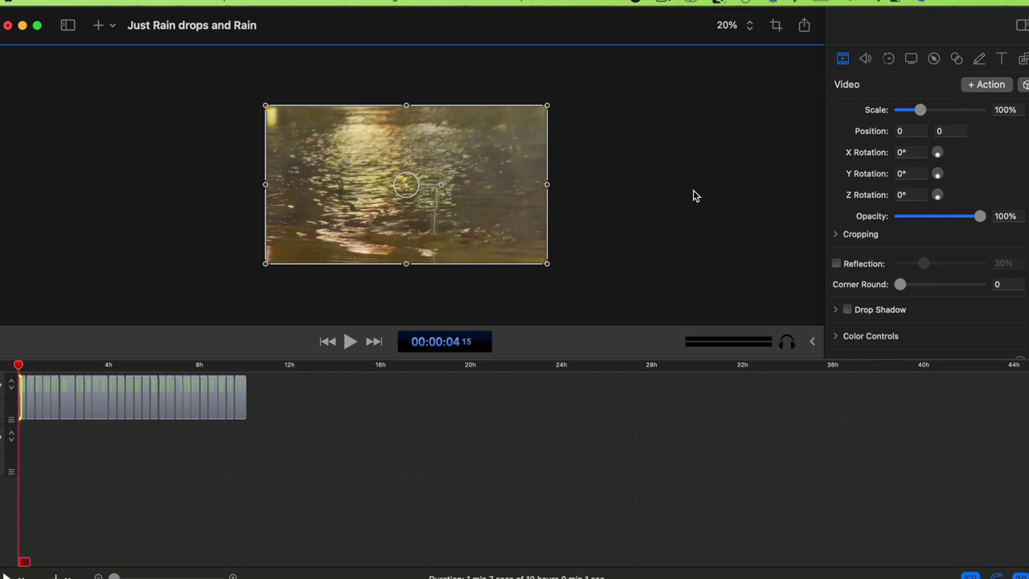
{"action": "left_click", "coordinate": [606, 216]}
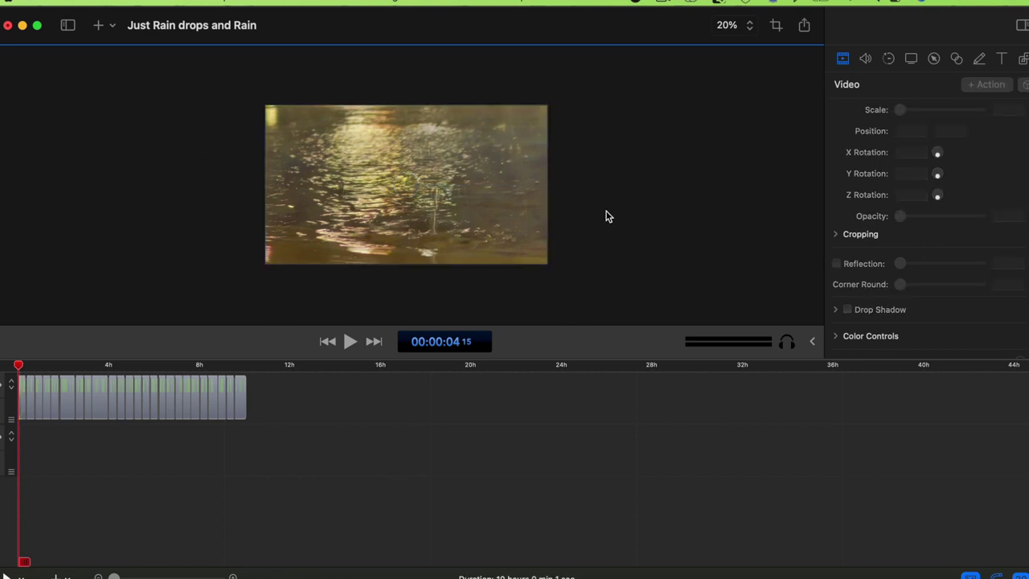
{"action": "left_click", "coordinate": [116, 3]}
{"action": "left_click", "coordinate": [130, 137]}
Open Export, keep the resolution at 1920 x 1080, and continue to the save dialog
{"action": "left_click", "coordinate": [119, 1]}
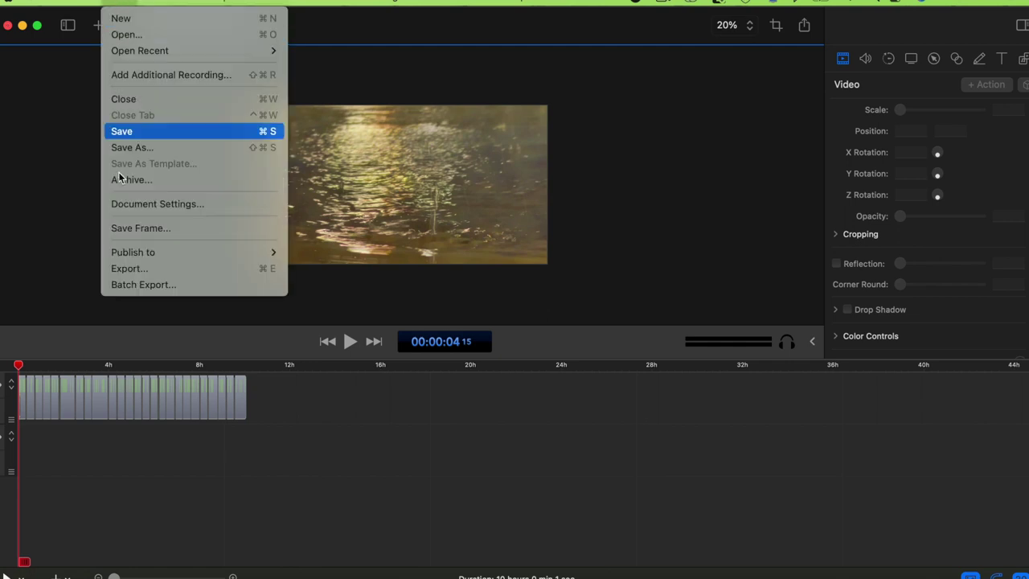
{"action": "left_click", "coordinate": [316, 229]}
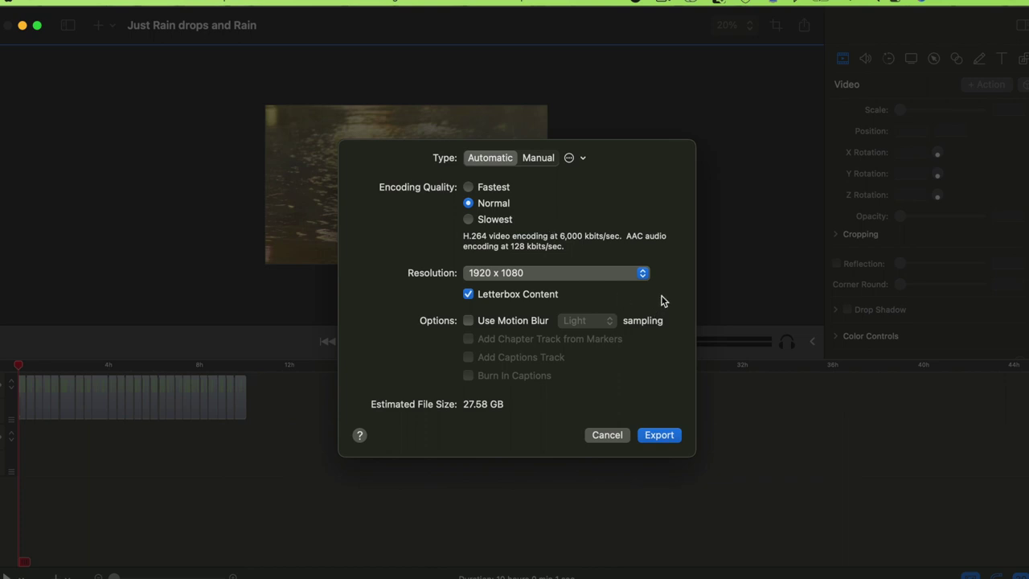
{"action": "left_click", "coordinate": [642, 274]}
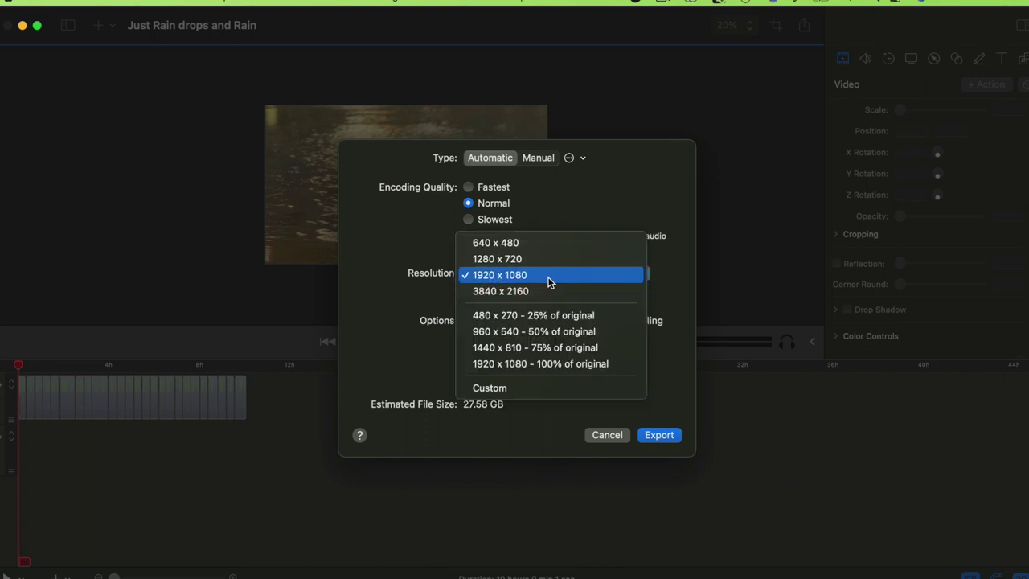
{"action": "left_click", "coordinate": [670, 194]}
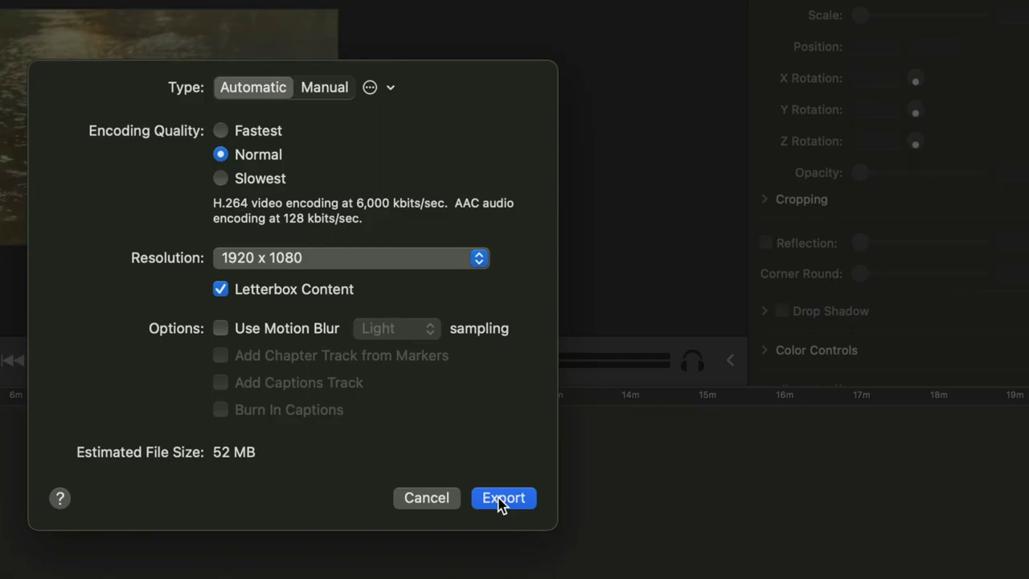
{"action": "left_click", "coordinate": [502, 498]}
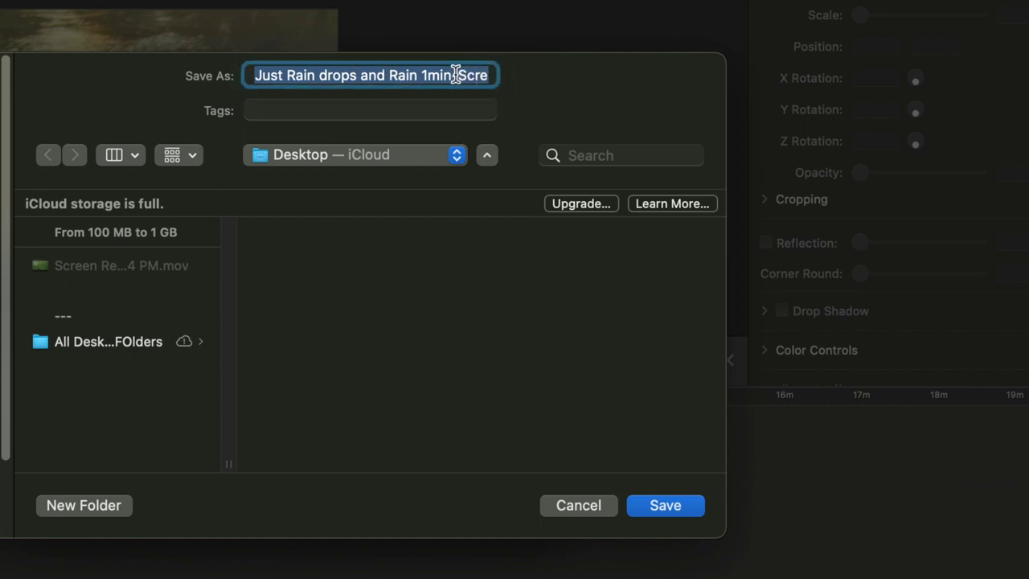
Name the export 'Raindrops 1min-Screenflow1-22-23', save it to Desktop, and minimize the editor
{"action": "left_click", "coordinate": [375, 76]}
{"action": "left_click_drag", "start_coordinate": [375, 75], "coordinate": [99, 62]}
{"action": "key", "text": "BackSpace"}
{"action": "left_click", "coordinate": [282, 76]}
{"action": "type", "text": "drops"}
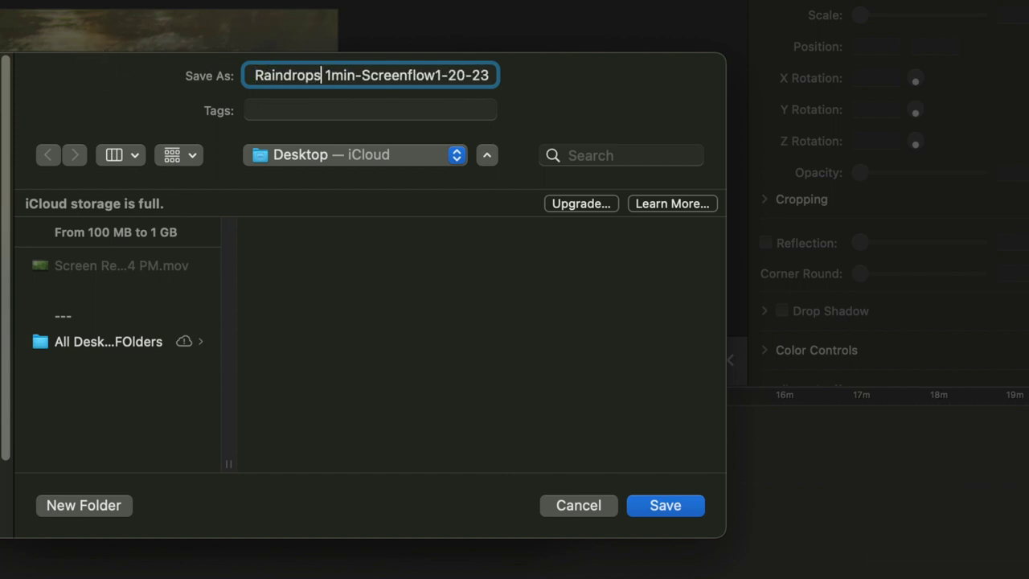
{"action": "left_click", "coordinate": [464, 77]}
{"action": "key", "text": "BackSpace"}
{"action": "type", "text": "2"}
{"action": "left_click", "coordinate": [655, 504]}
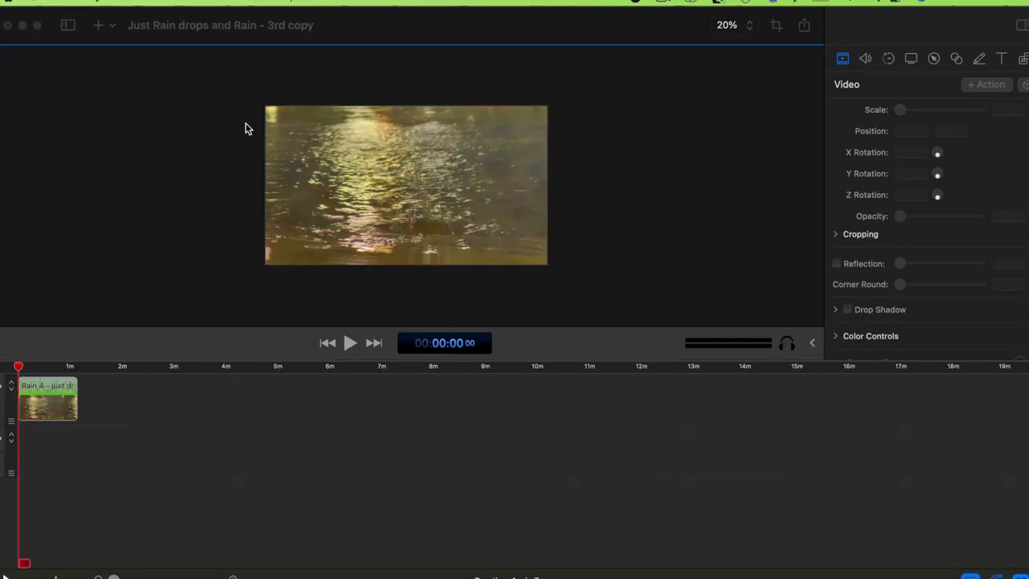
{"action": "left_click", "coordinate": [22, 26]}
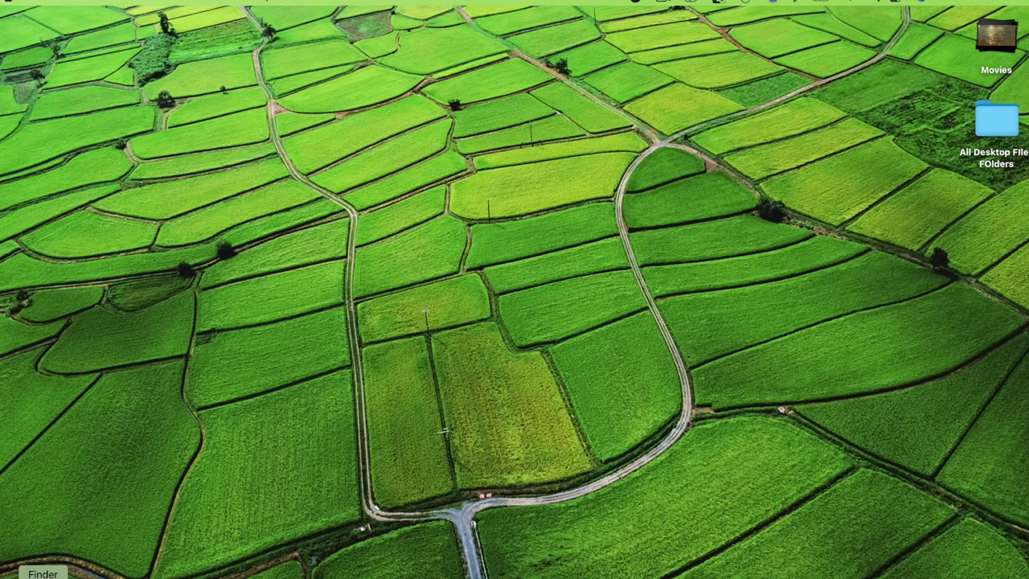
Open a Finder window on the Desktop showing the exported Raindrops mp4
{"action": "left_click", "coordinate": [43, 575]}
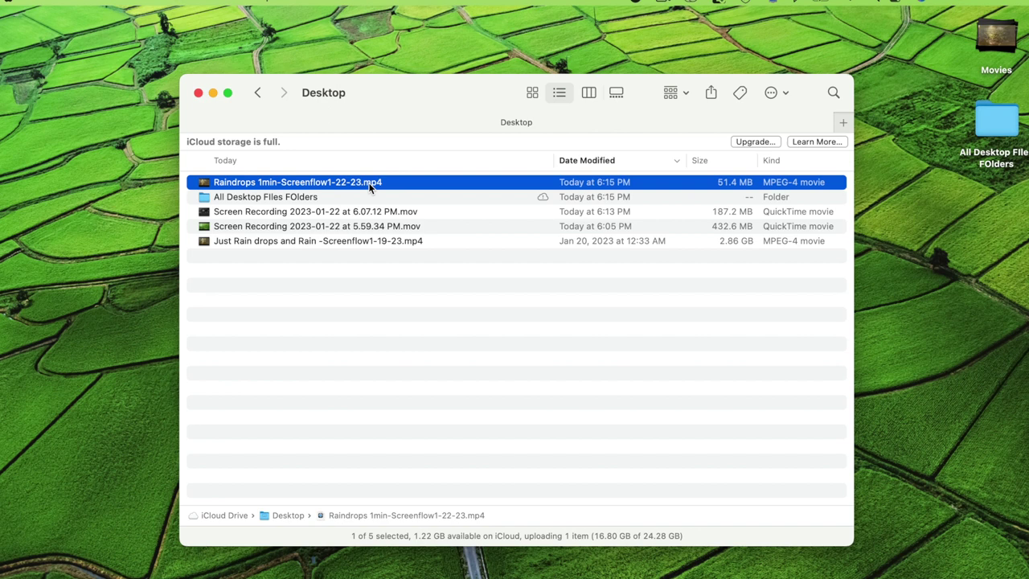
Play the older rain export, close it, then open Raindrops 1min-Screenflow1-22-23.mp4 in QuickTime
{"action": "double_click", "coordinate": [349, 241]}
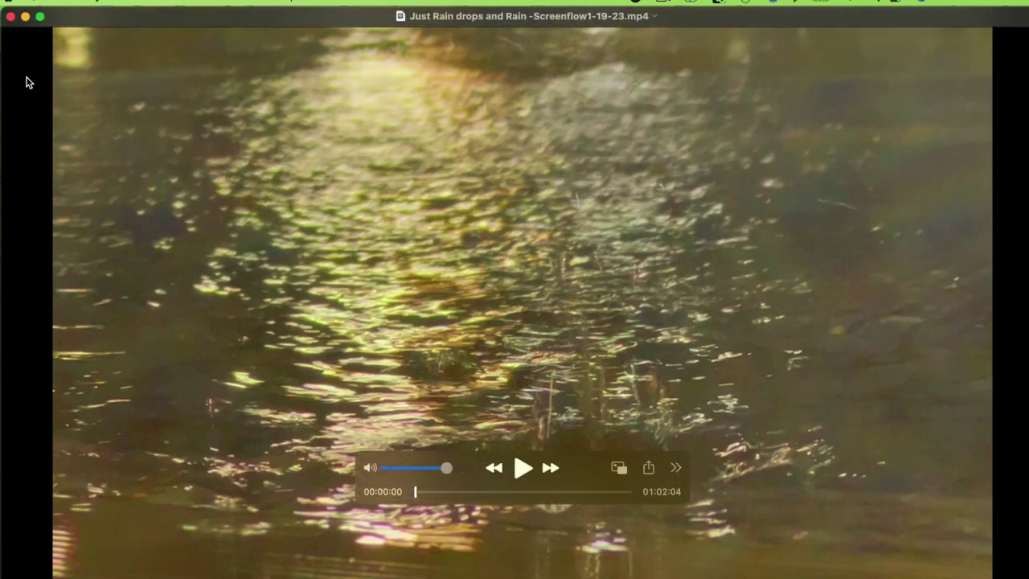
{"action": "left_click", "coordinate": [10, 16]}
{"action": "left_click", "coordinate": [347, 183]}
{"action": "double_click", "coordinate": [345, 181]}
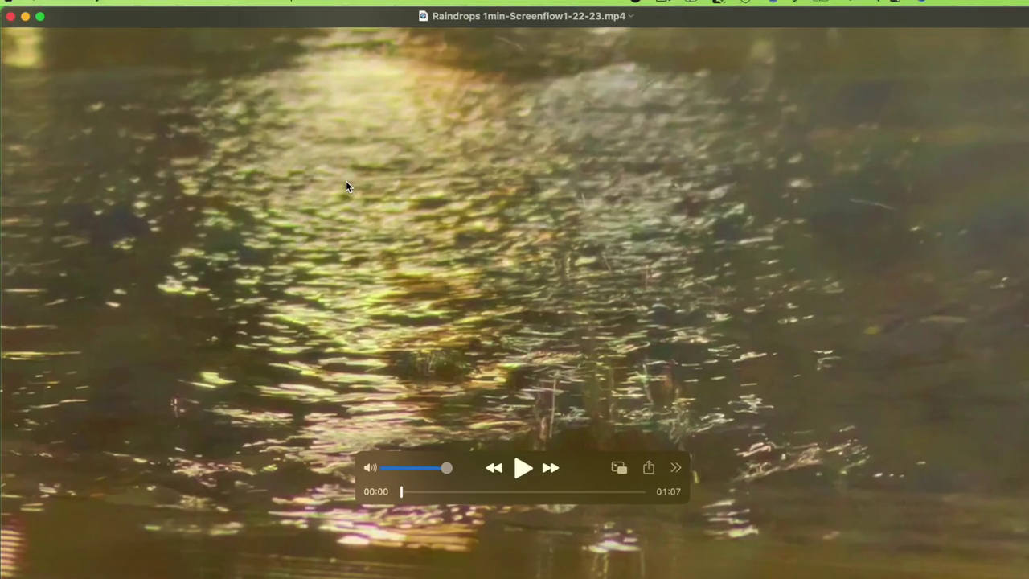
{"action": "left_click_drag", "start_coordinate": [689, 19], "coordinate": [696, 21]}
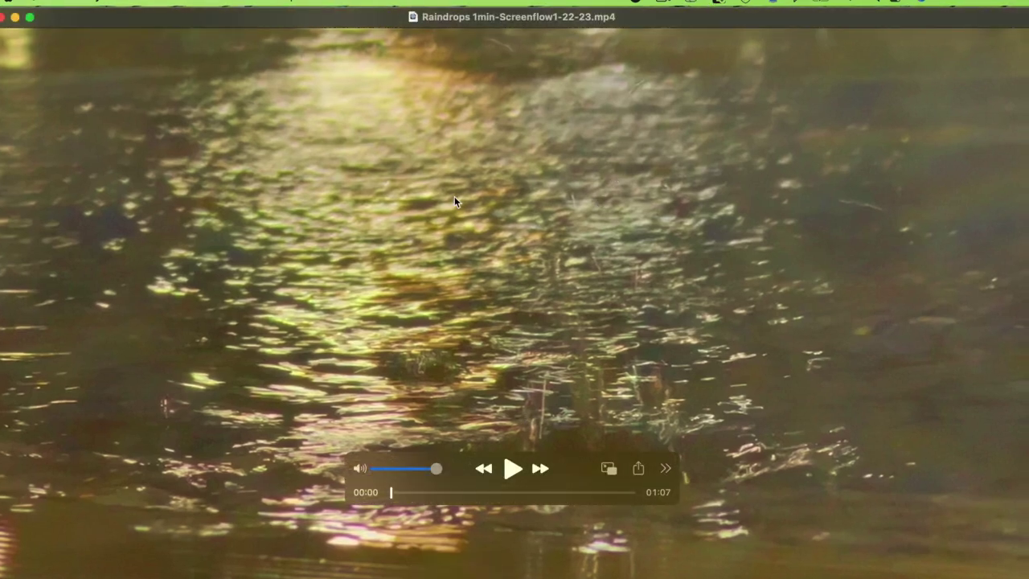
Close the player, then scale the small rain clip to fit the canvas via Arrange > Scale
{"action": "left_click", "coordinate": [3, 17]}
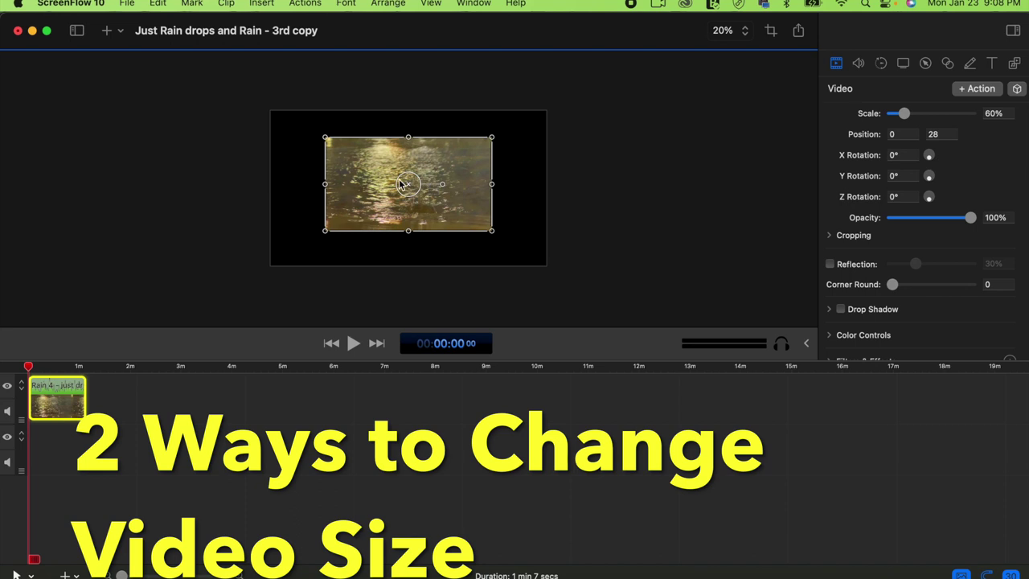
{"action": "left_click_drag", "start_coordinate": [402, 185], "coordinate": [363, 159]}
{"action": "right_click", "coordinate": [408, 187]}
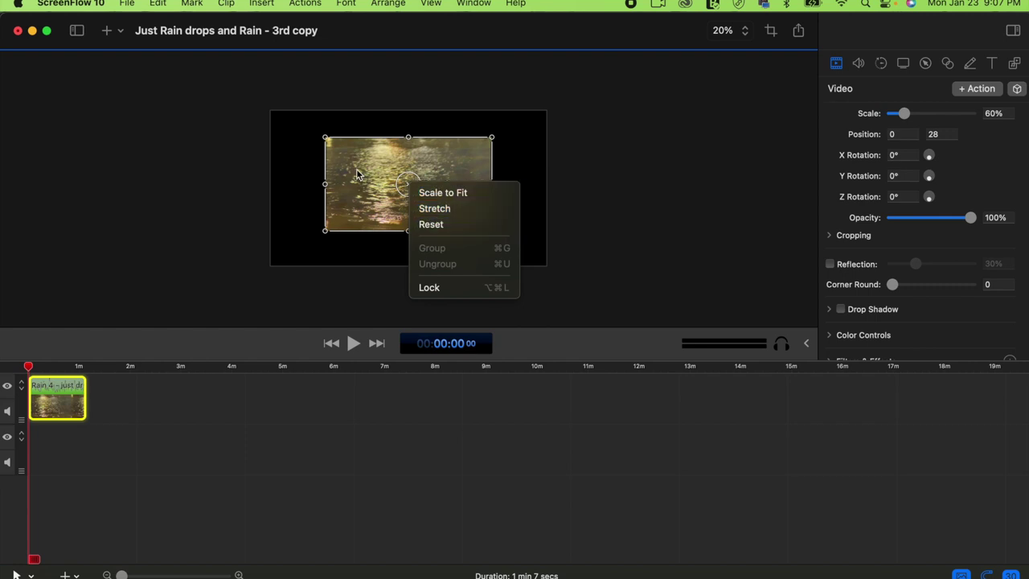
{"action": "left_click", "coordinate": [665, 172]}
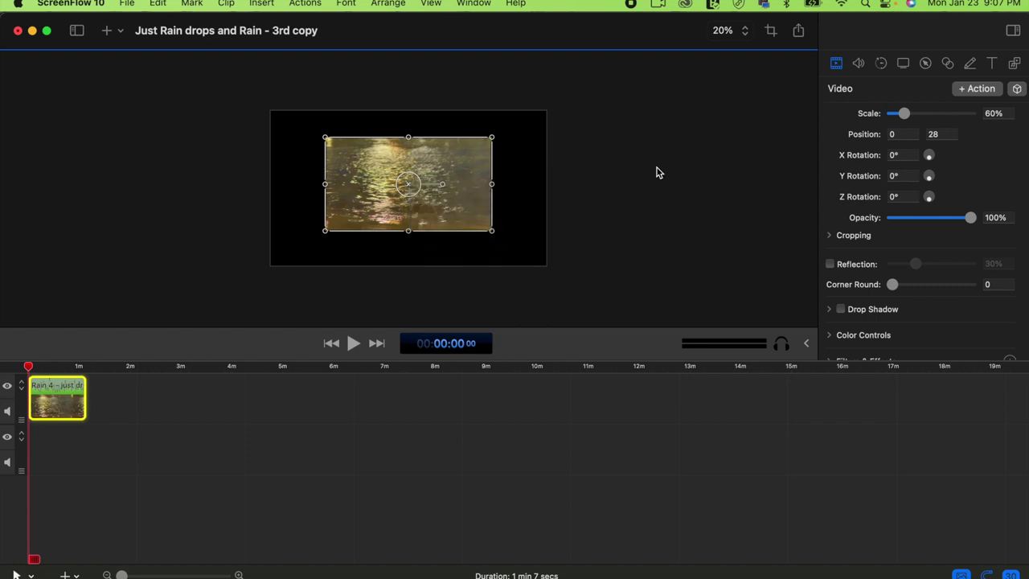
{"action": "left_click", "coordinate": [388, 5]}
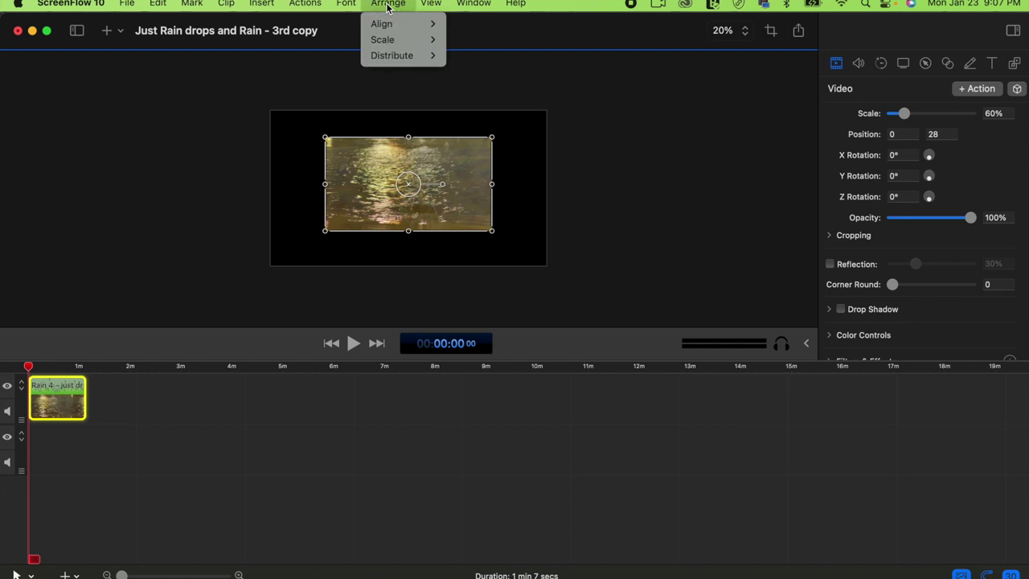
{"action": "mouse_move", "coordinate": [393, 47]}
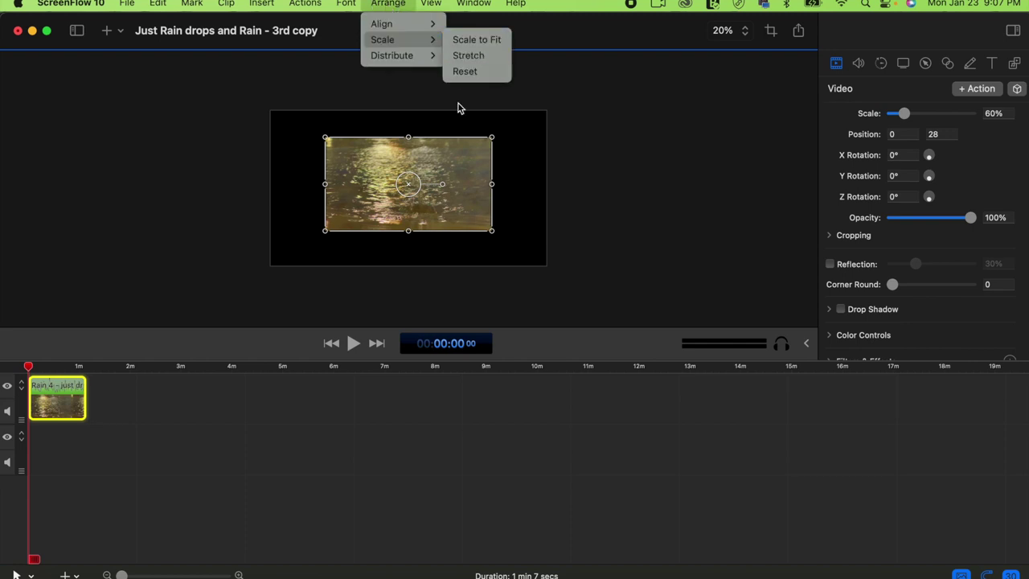
{"action": "left_click", "coordinate": [493, 40]}
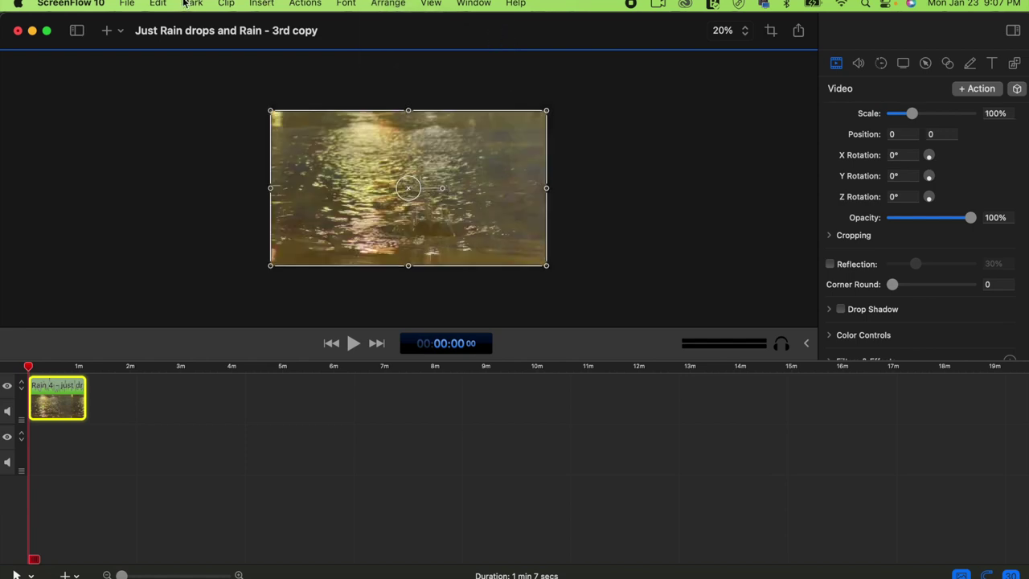
{"action": "left_click", "coordinate": [159, 4]}
Undo the fit, then align the clip to the canvas's right edge
{"action": "left_click", "coordinate": [165, 22]}
{"action": "left_click", "coordinate": [389, 4]}
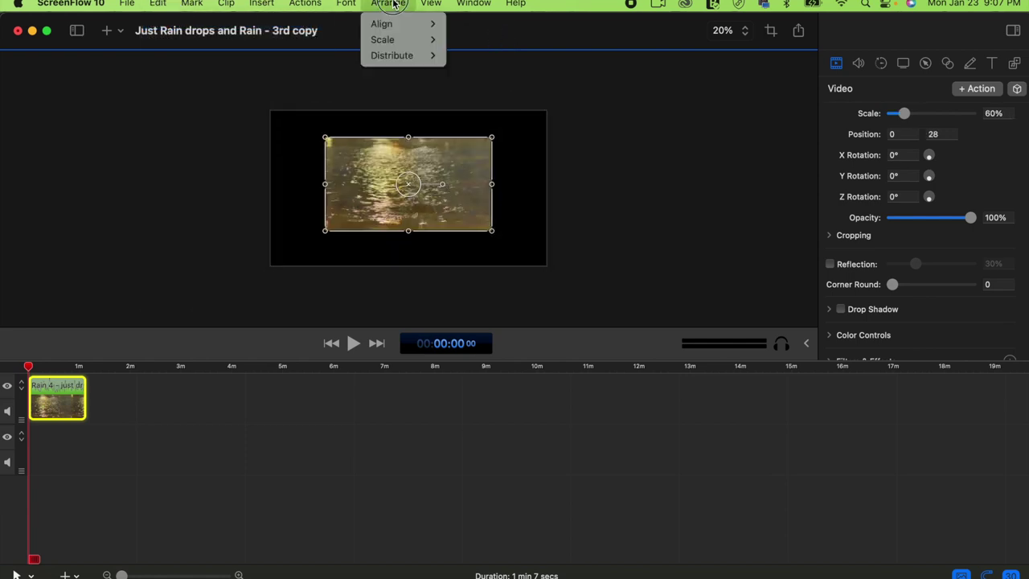
{"action": "mouse_move", "coordinate": [398, 25]}
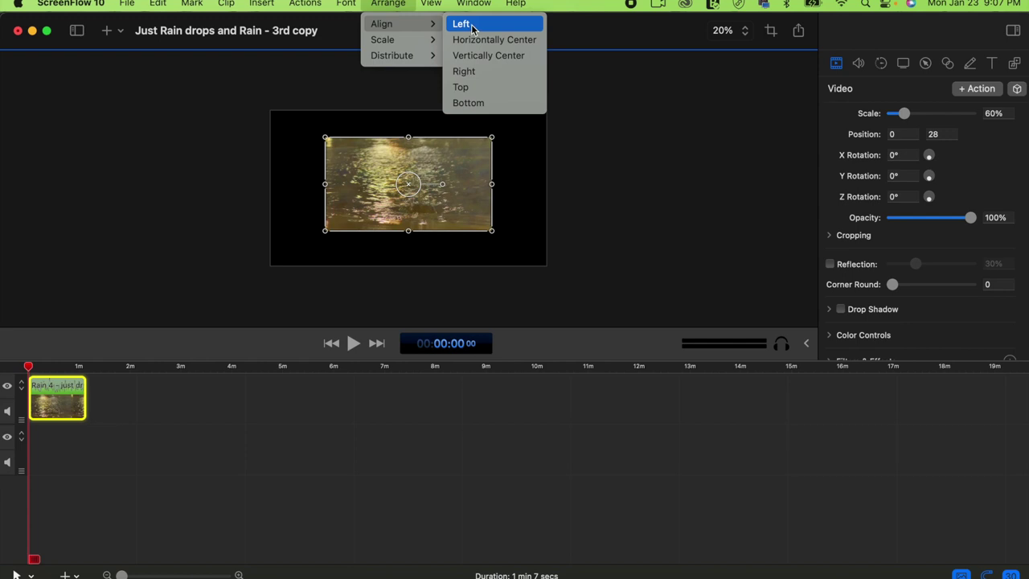
{"action": "left_click", "coordinate": [464, 71]}
{"action": "left_click_drag", "start_coordinate": [282, 119], "coordinate": [368, 262]}
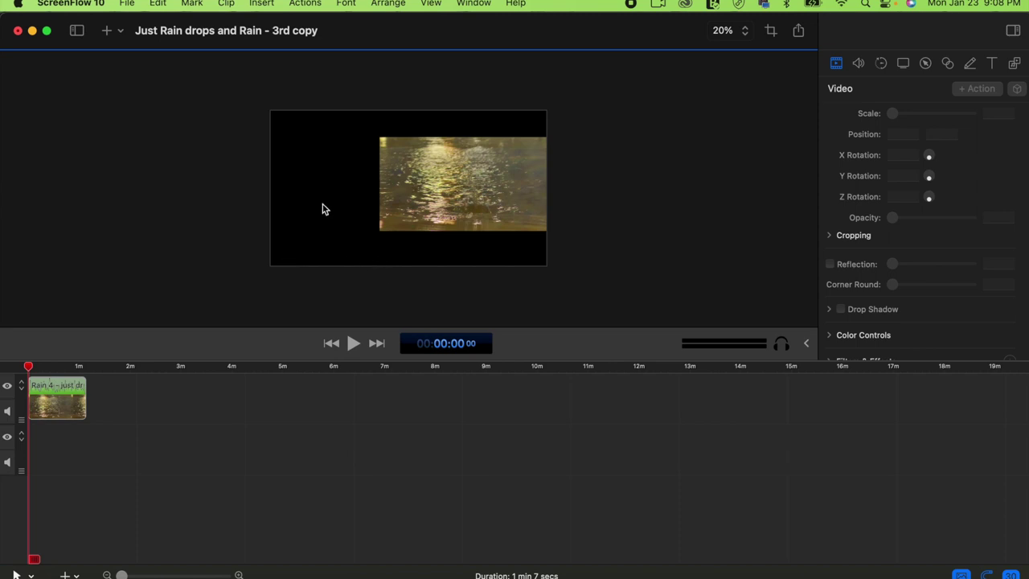
Undo the last position change and review the clip's Scale to Fit and Stretch options
{"action": "left_click", "coordinate": [386, 6]}
{"action": "mouse_move", "coordinate": [158, 4]}
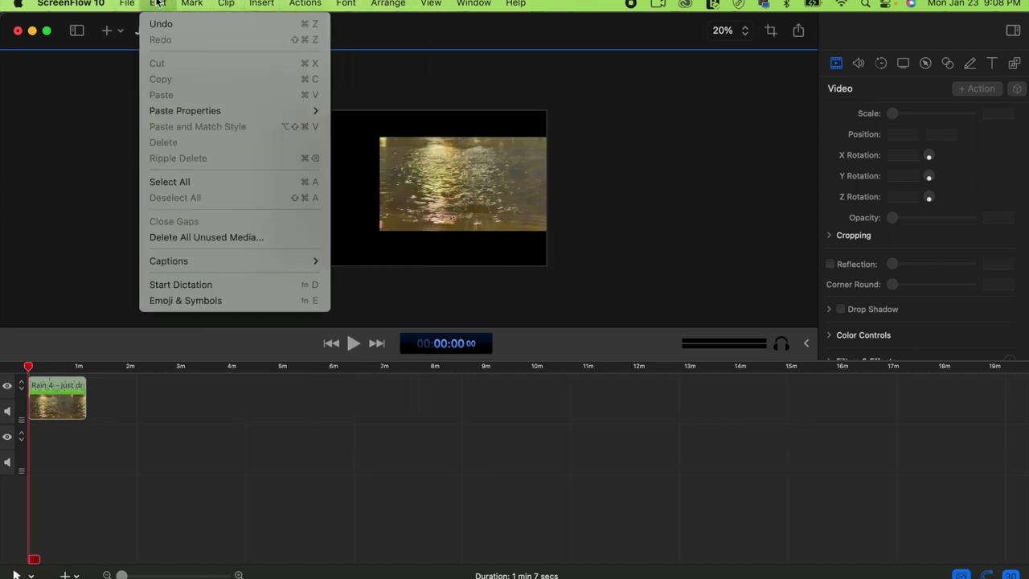
{"action": "left_click", "coordinate": [161, 24]}
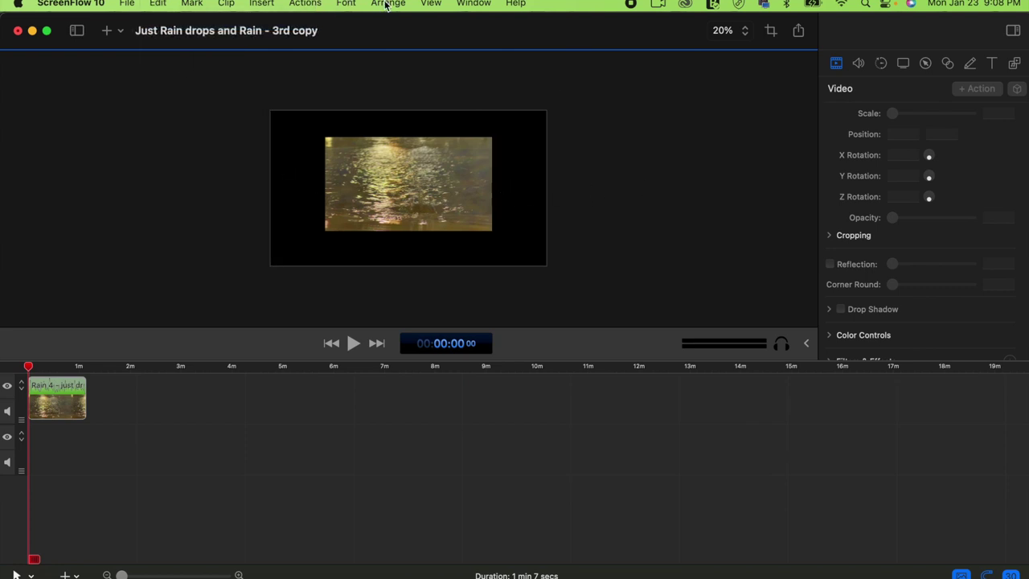
{"action": "left_click", "coordinate": [395, 180]}
{"action": "right_click", "coordinate": [400, 181]}
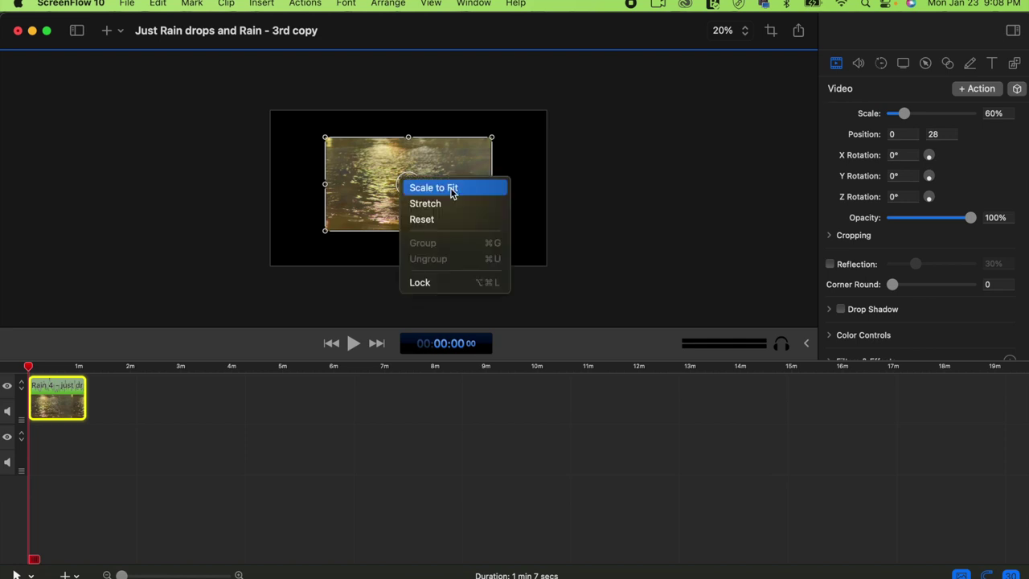
{"action": "left_click", "coordinate": [354, 160]}
{"action": "left_click", "coordinate": [379, 5]}
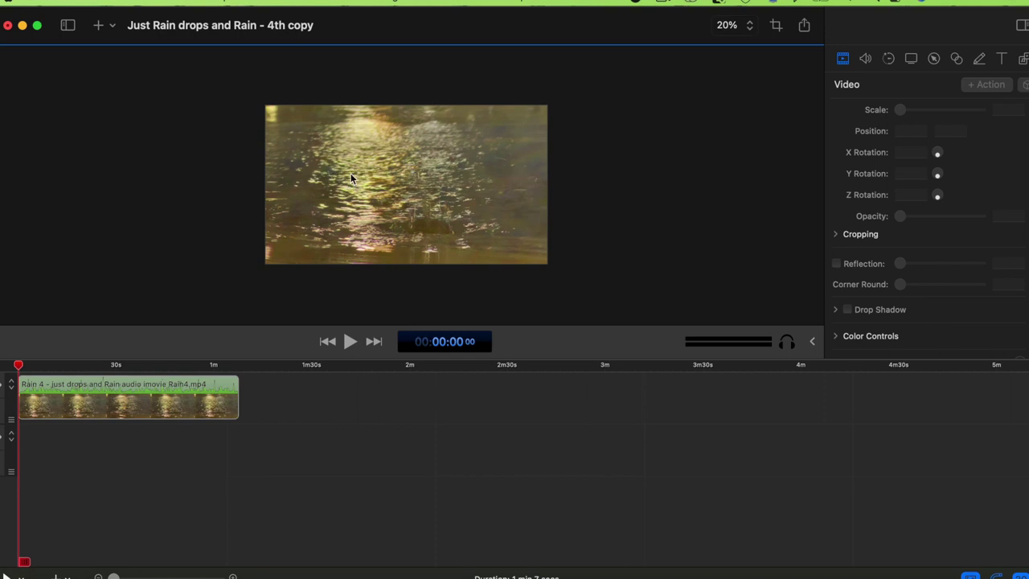
{"action": "left_click", "coordinate": [125, 2]}
{"action": "left_click", "coordinate": [137, 133]}
{"action": "left_click", "coordinate": [120, 2]}
{"action": "left_click", "coordinate": [161, 267]}
{"action": "left_click", "coordinate": [641, 274]}
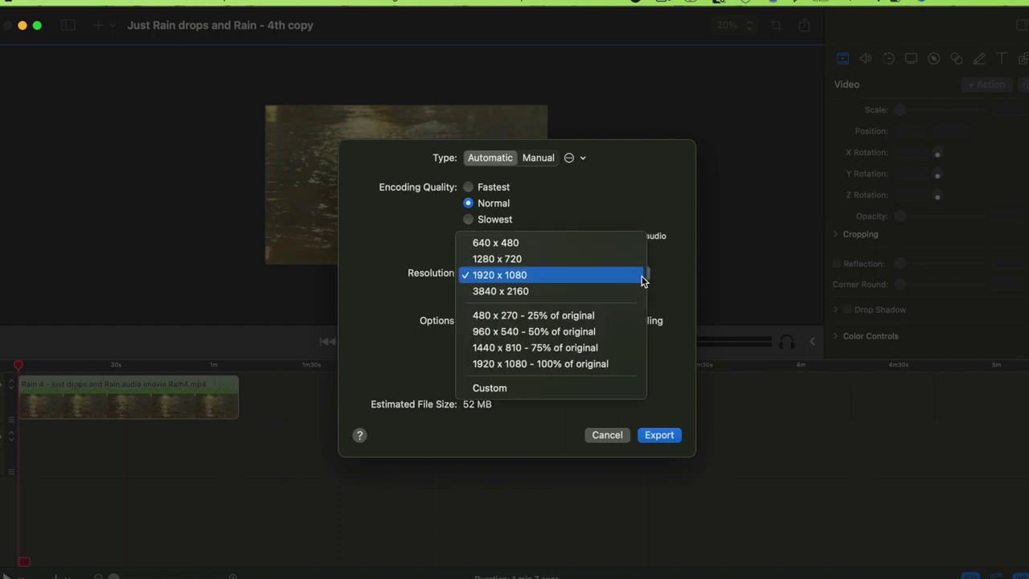
{"action": "left_click", "coordinate": [566, 276]}
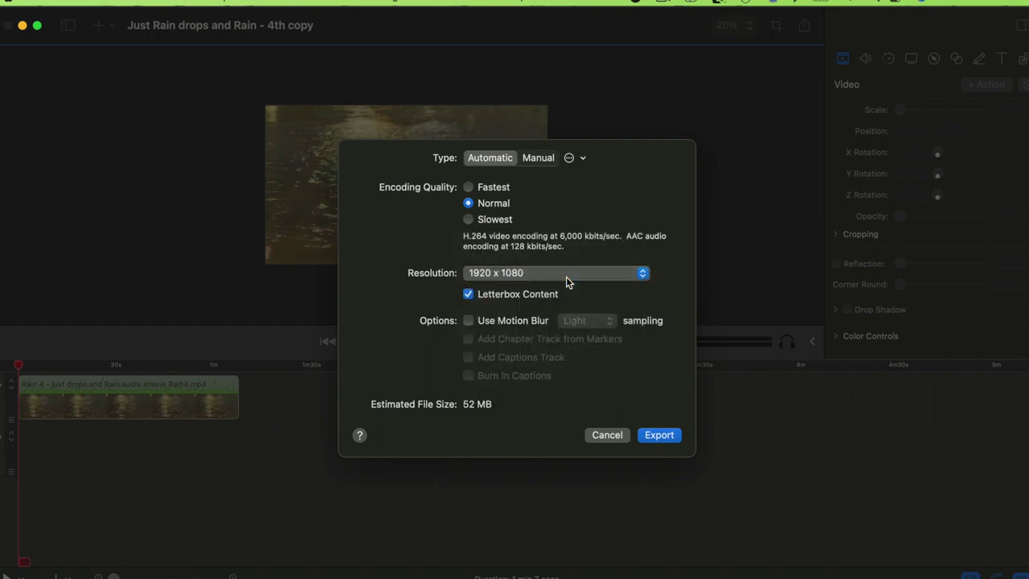
{"action": "left_click", "coordinate": [608, 438]}
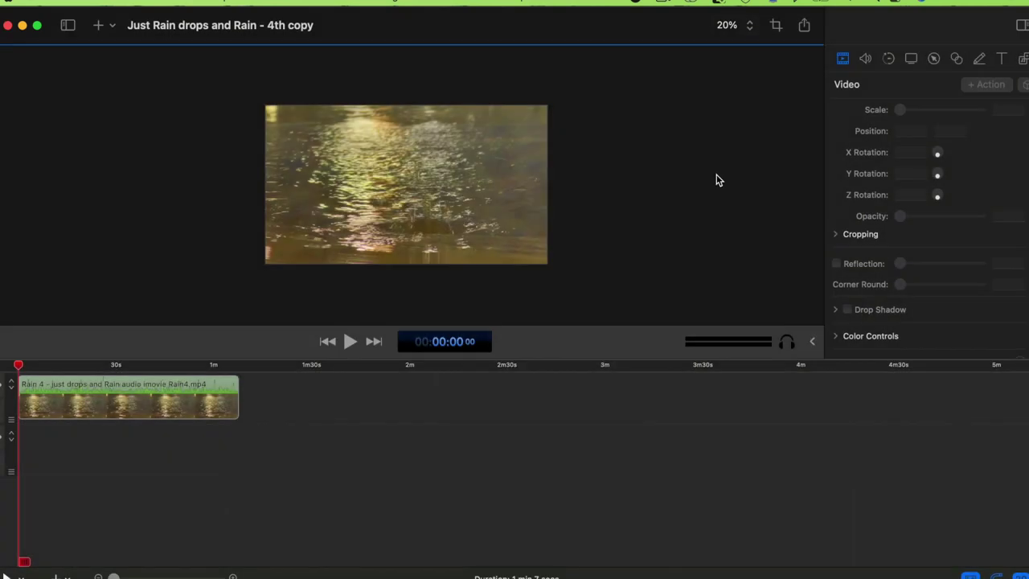
{"action": "left_click", "coordinate": [582, 122]}
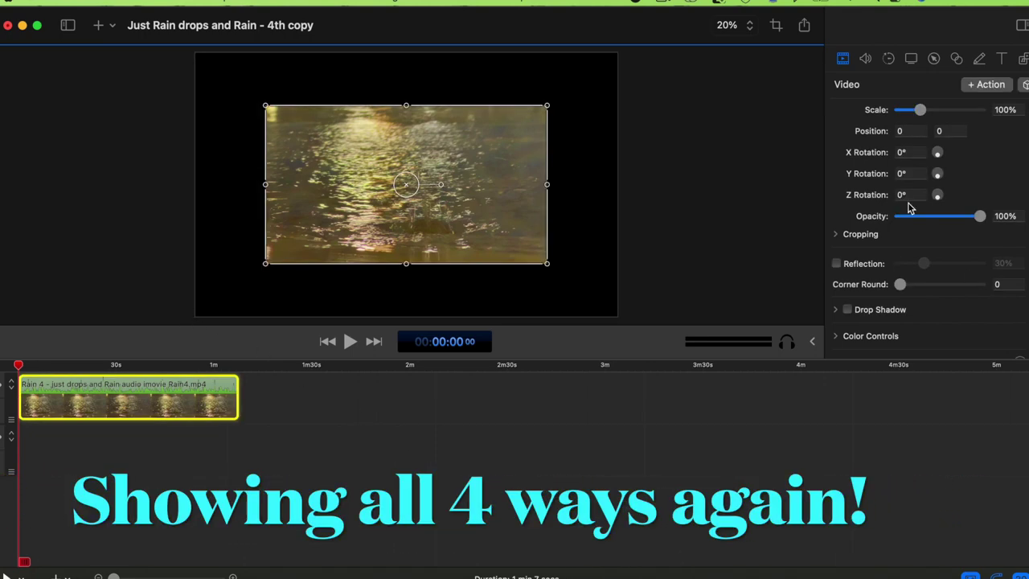
{"action": "left_click", "coordinate": [122, 2]}
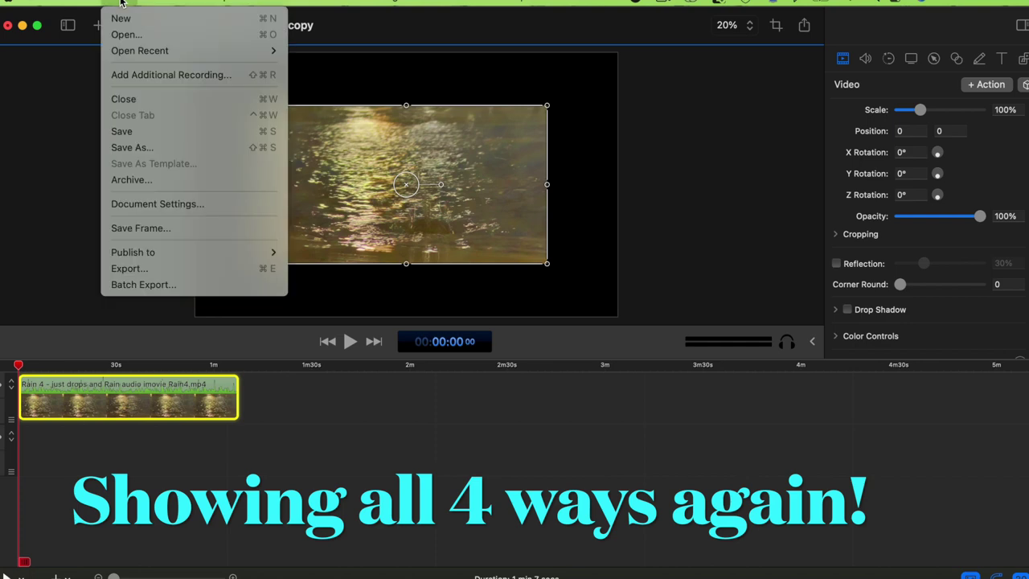
{"action": "left_click", "coordinate": [125, 20]}
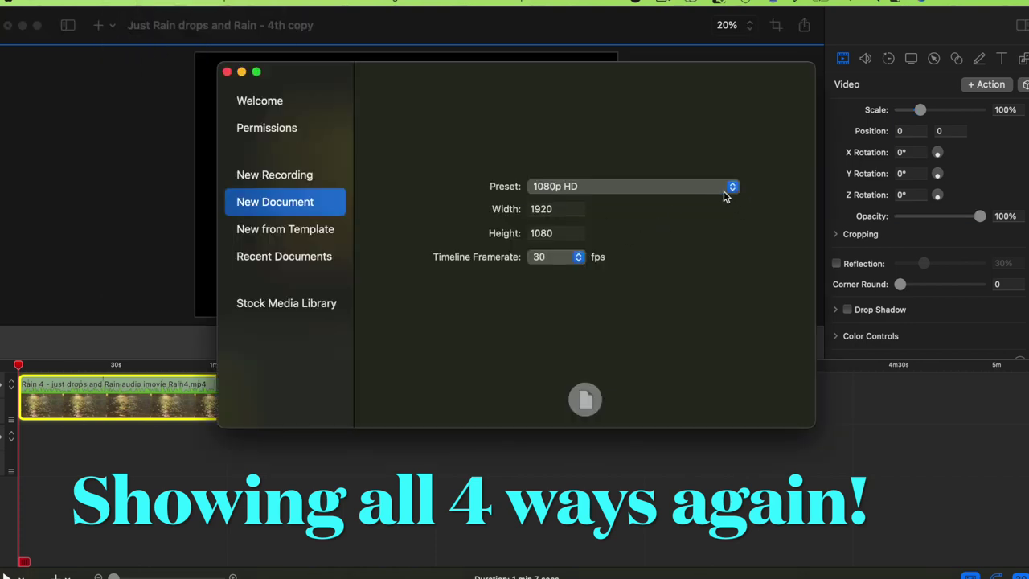
{"action": "left_click", "coordinate": [732, 187]}
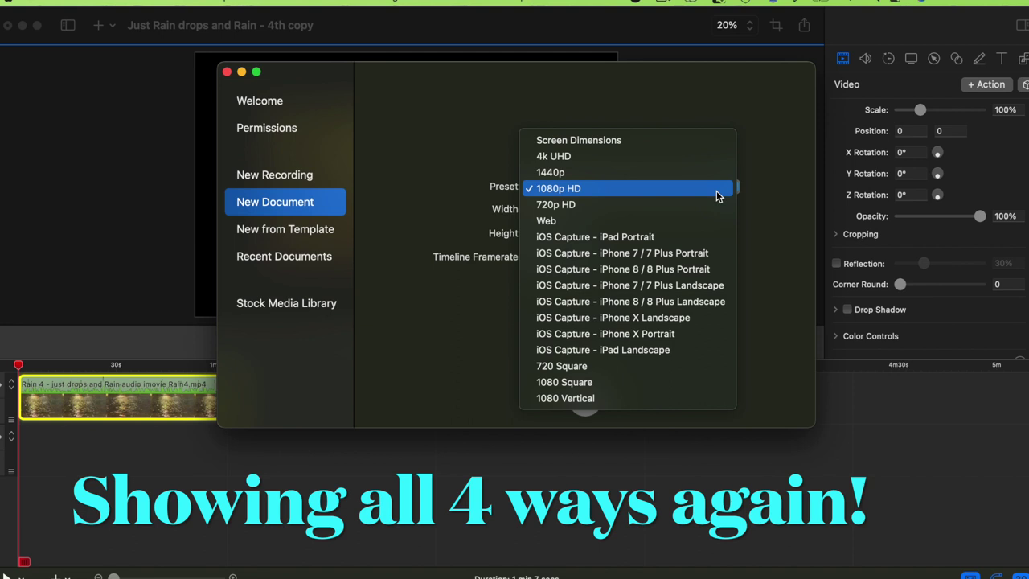
{"action": "left_click", "coordinate": [616, 193]}
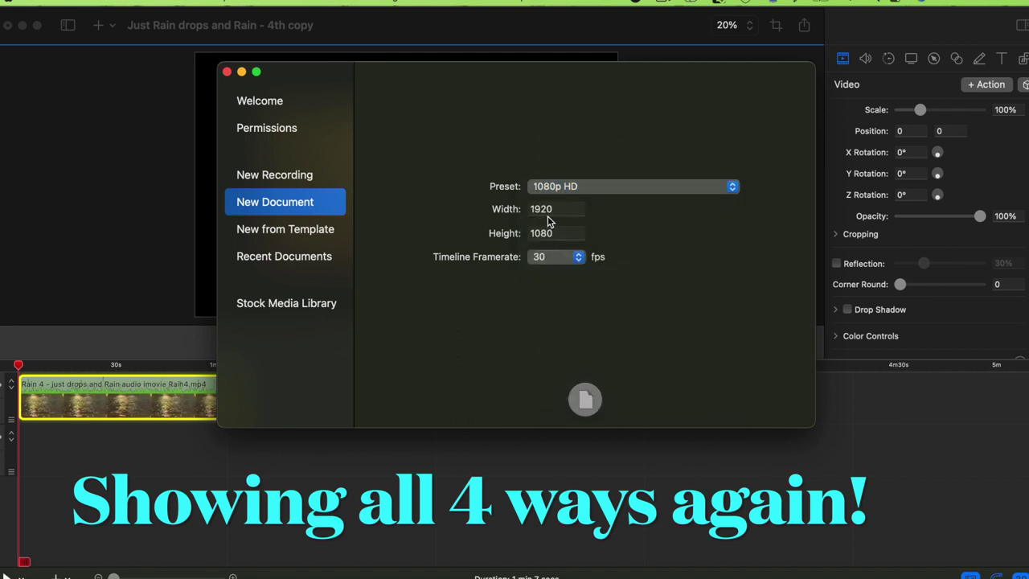
{"action": "left_click", "coordinate": [227, 72]}
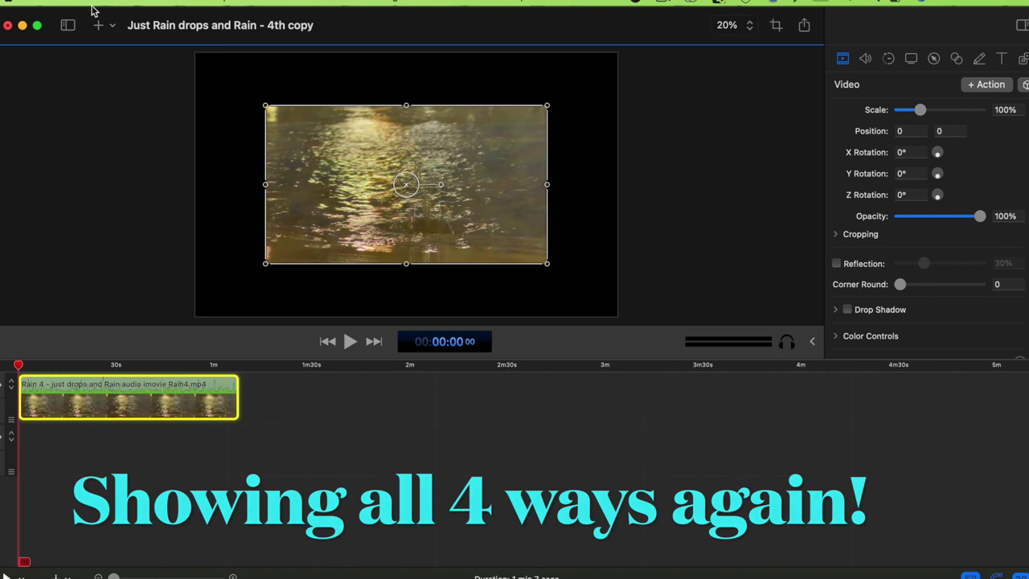
{"action": "left_click", "coordinate": [118, 2]}
{"action": "left_click", "coordinate": [146, 212]}
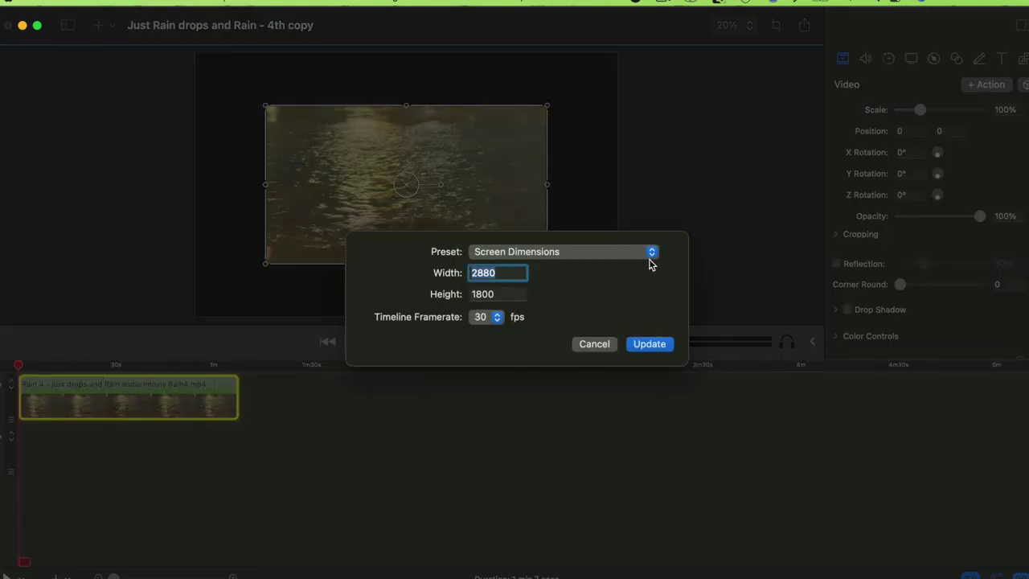
{"action": "left_click", "coordinate": [650, 257]}
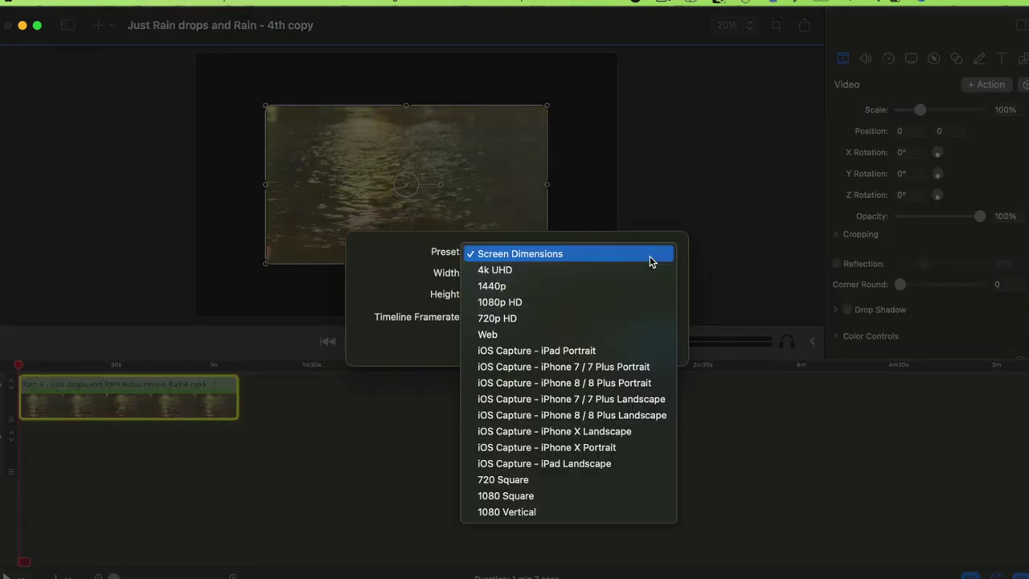
{"action": "left_click", "coordinate": [552, 304]}
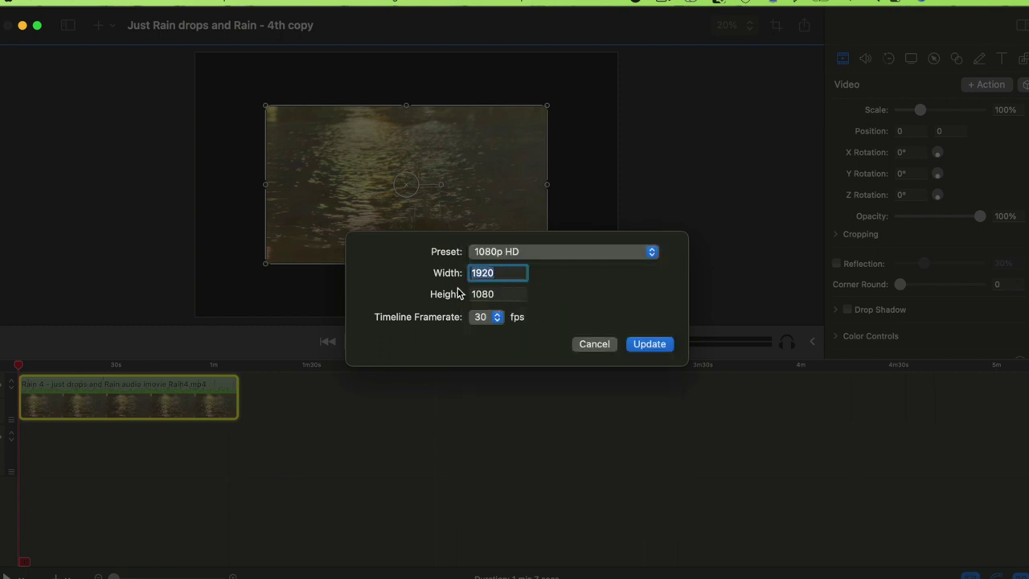
{"action": "left_click", "coordinate": [592, 344]}
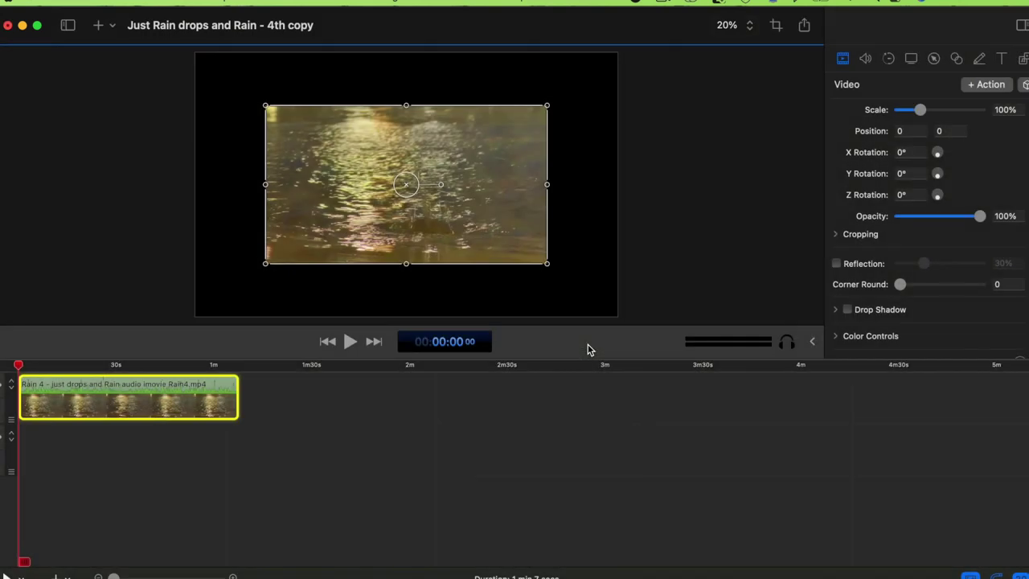
{"action": "left_click", "coordinate": [775, 29]}
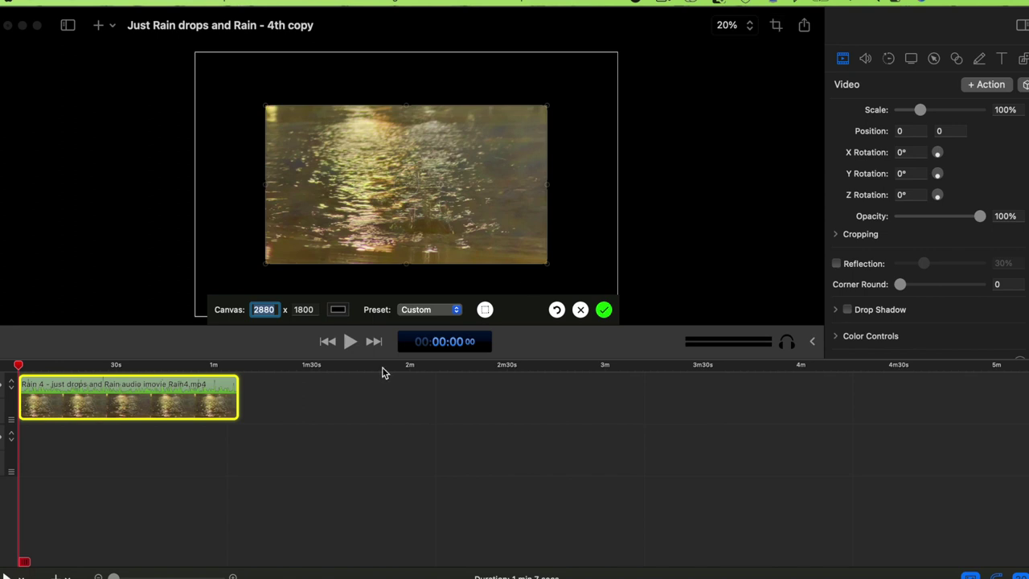
Set the canvas to the 1920 x 1080 size preset
{"action": "left_click", "coordinate": [449, 316]}
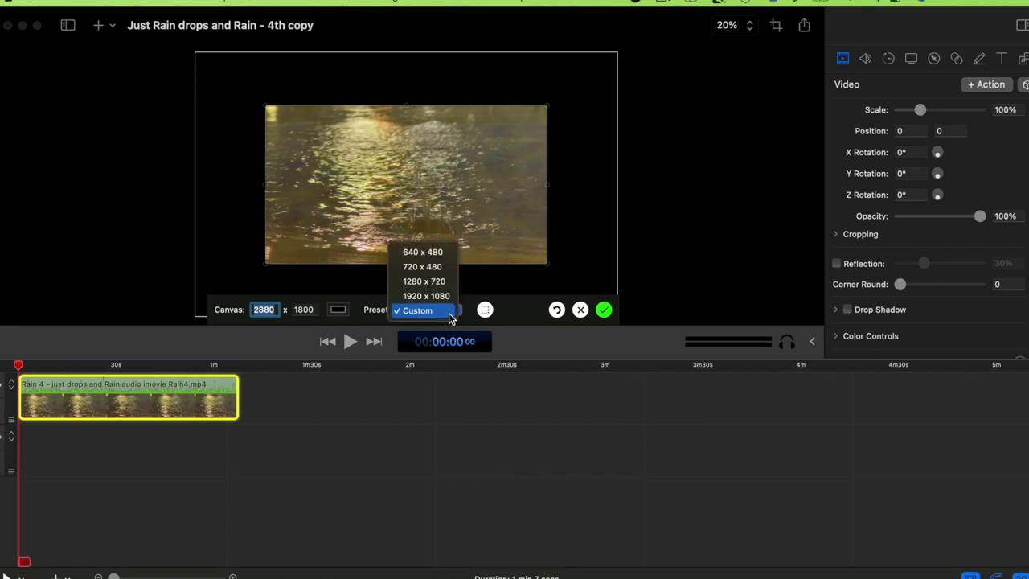
{"action": "left_click", "coordinate": [426, 295]}
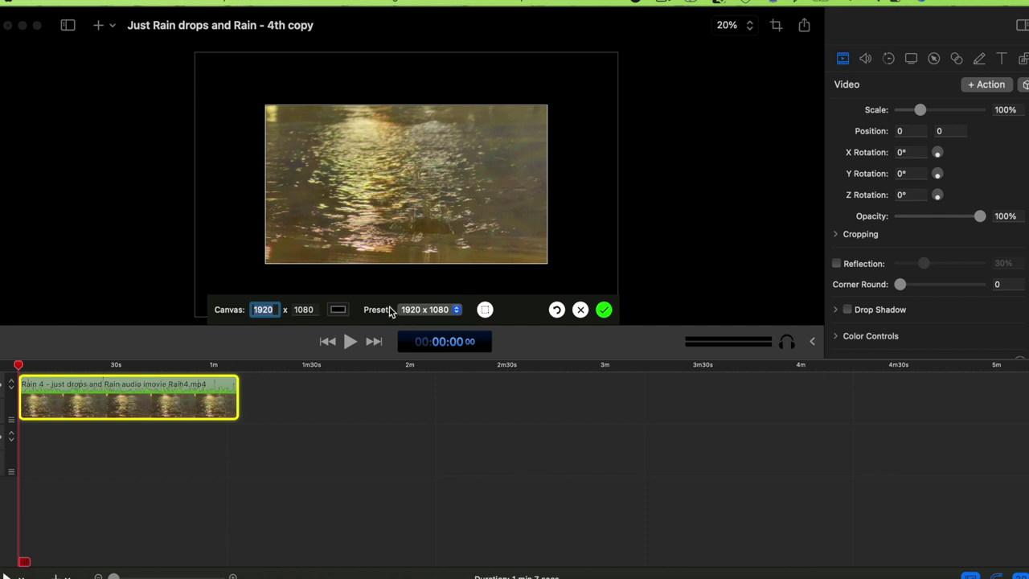
{"action": "left_click", "coordinate": [688, 238]}
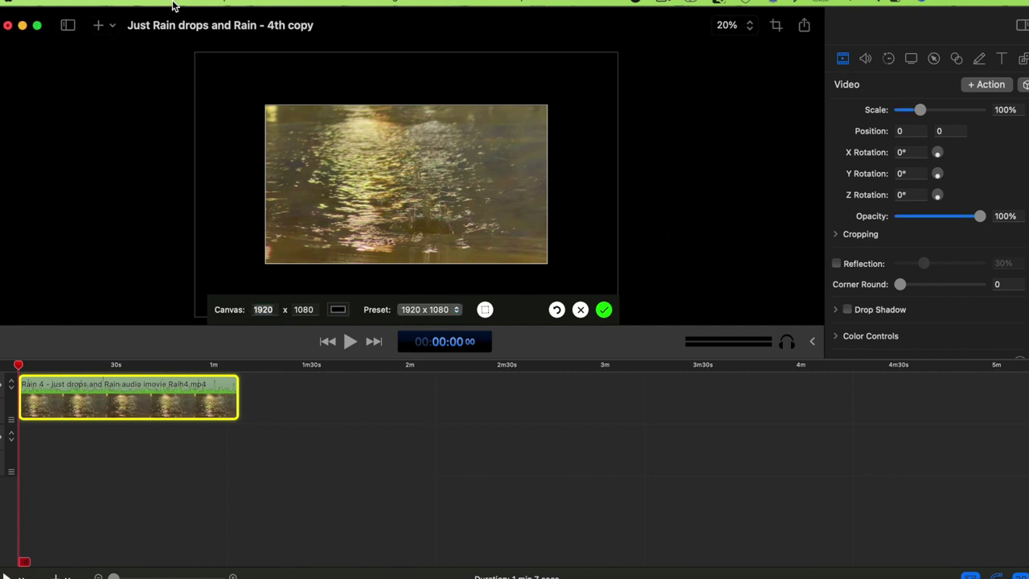
In Document Settings, choose the 1080p HD preset and update the document to 1920 x 1080
{"action": "left_click", "coordinate": [121, 4]}
{"action": "left_click", "coordinate": [153, 202]}
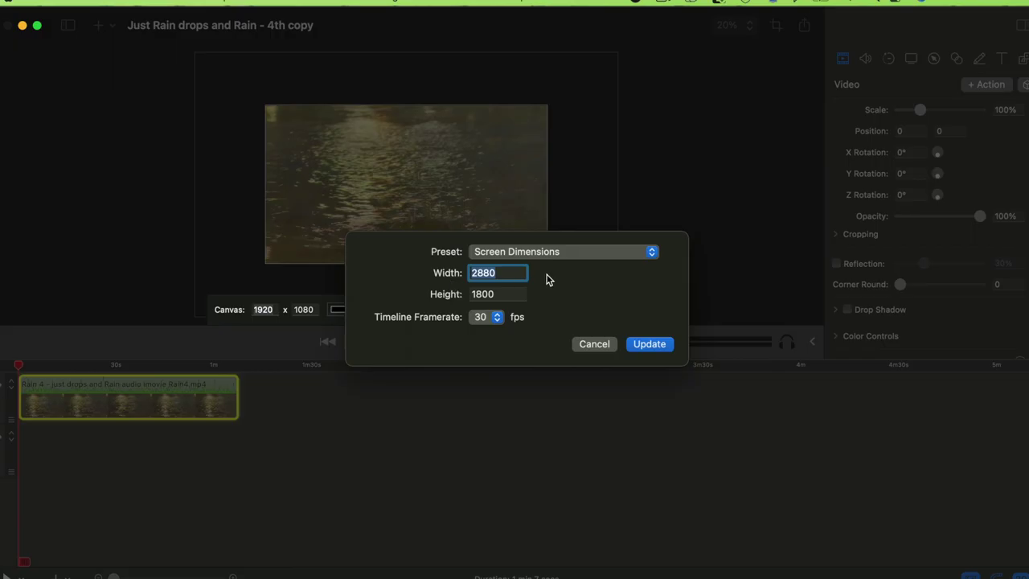
{"action": "left_click", "coordinate": [649, 252]}
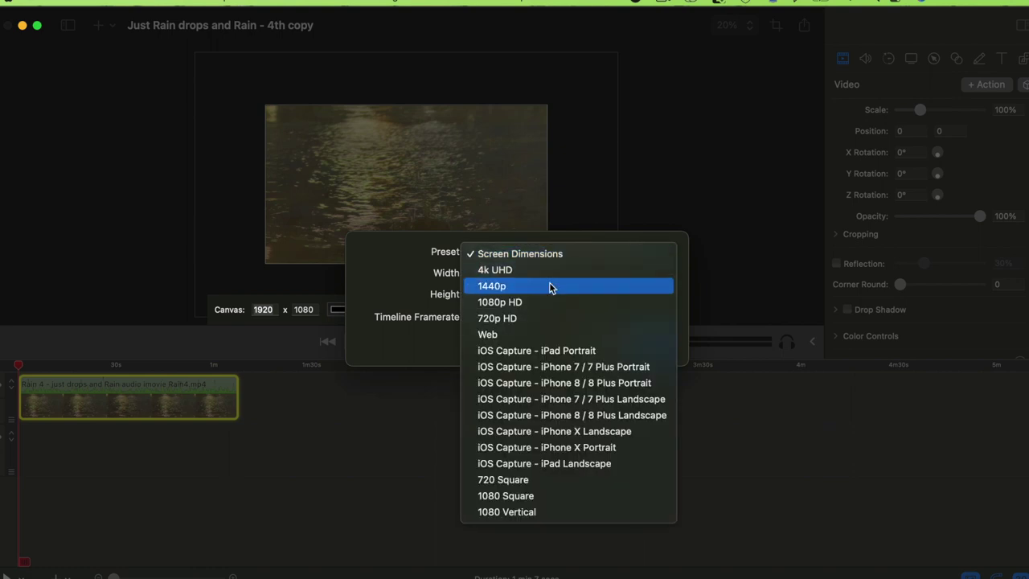
{"action": "left_click", "coordinate": [536, 301]}
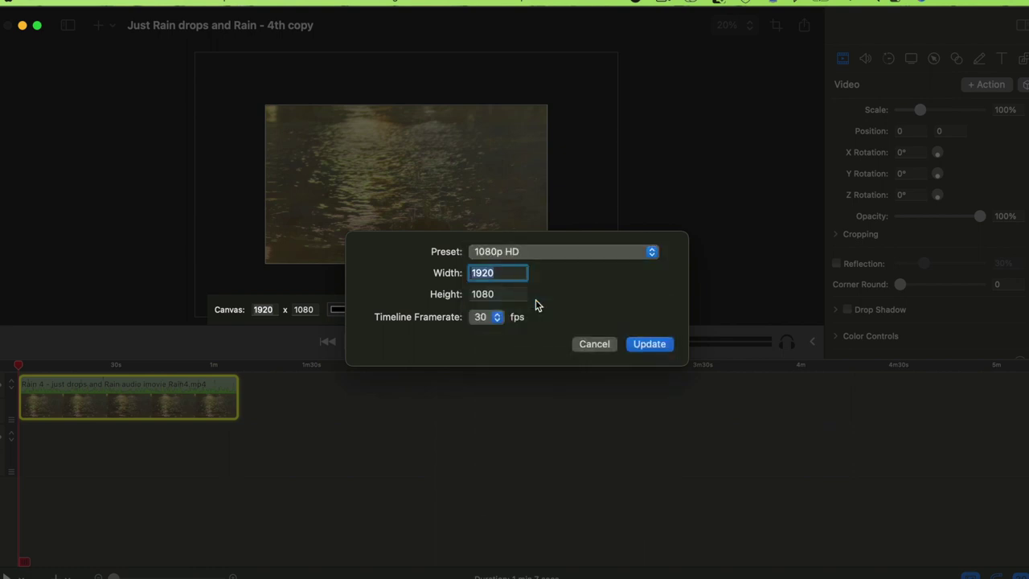
{"action": "left_click", "coordinate": [664, 345]}
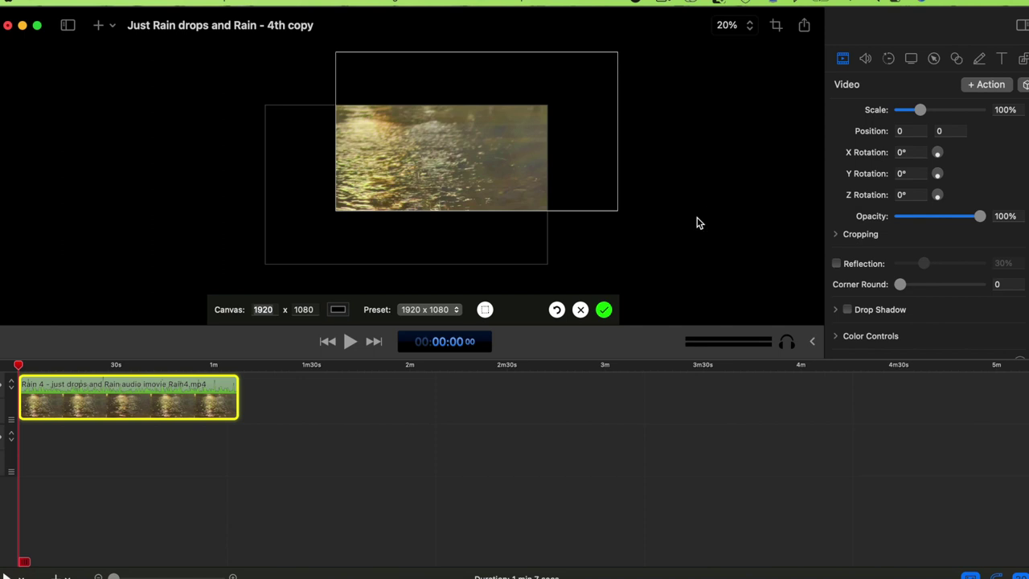
Deselect the clip and pick the 1080p HD (1920 by 1080) preset again
{"action": "left_click", "coordinate": [776, 25]}
{"action": "left_click", "coordinate": [741, 215]}
{"action": "left_click", "coordinate": [776, 25]}
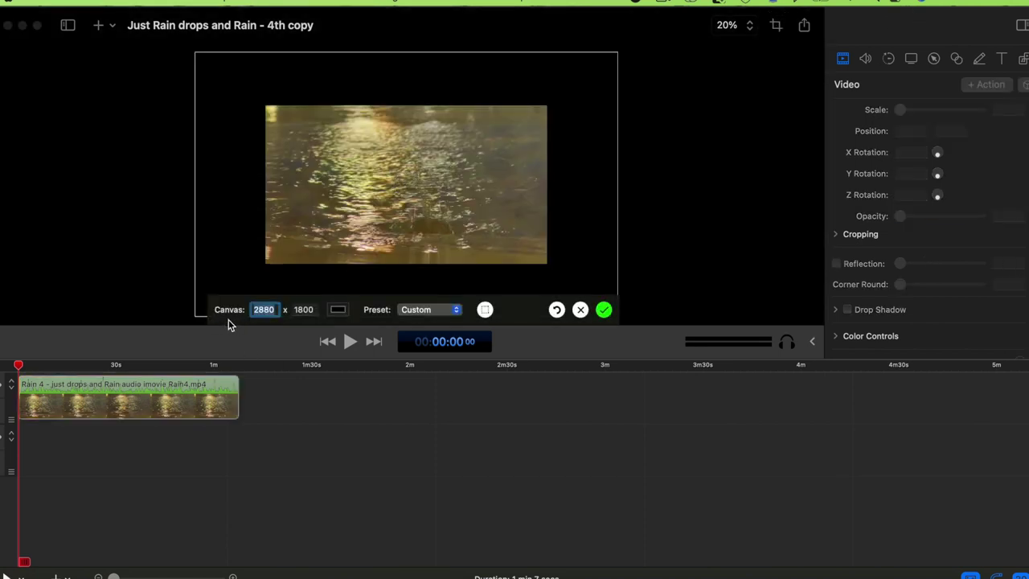
{"action": "left_click", "coordinate": [776, 25]}
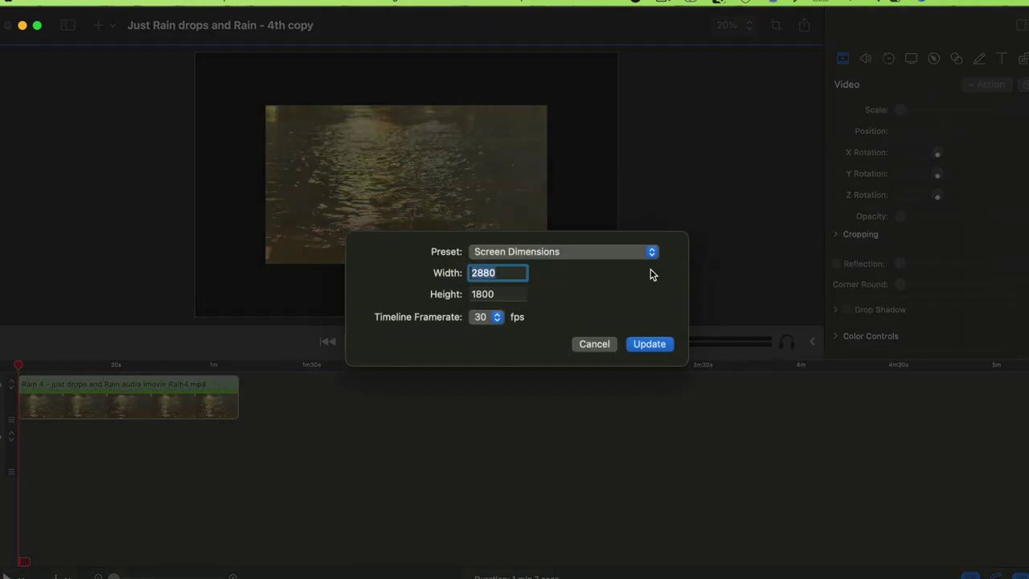
{"action": "left_click", "coordinate": [653, 255]}
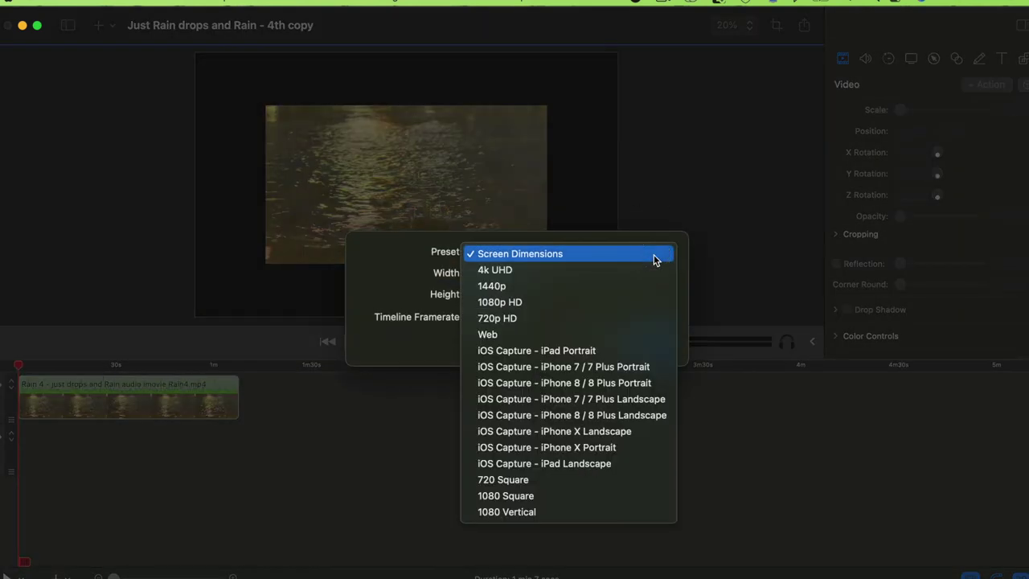
{"action": "left_click", "coordinate": [587, 301]}
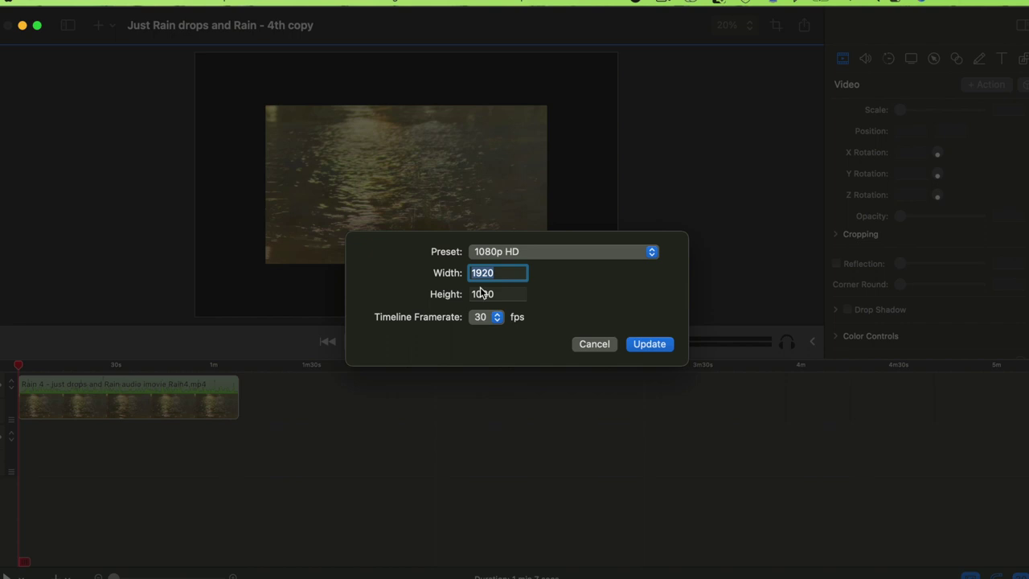